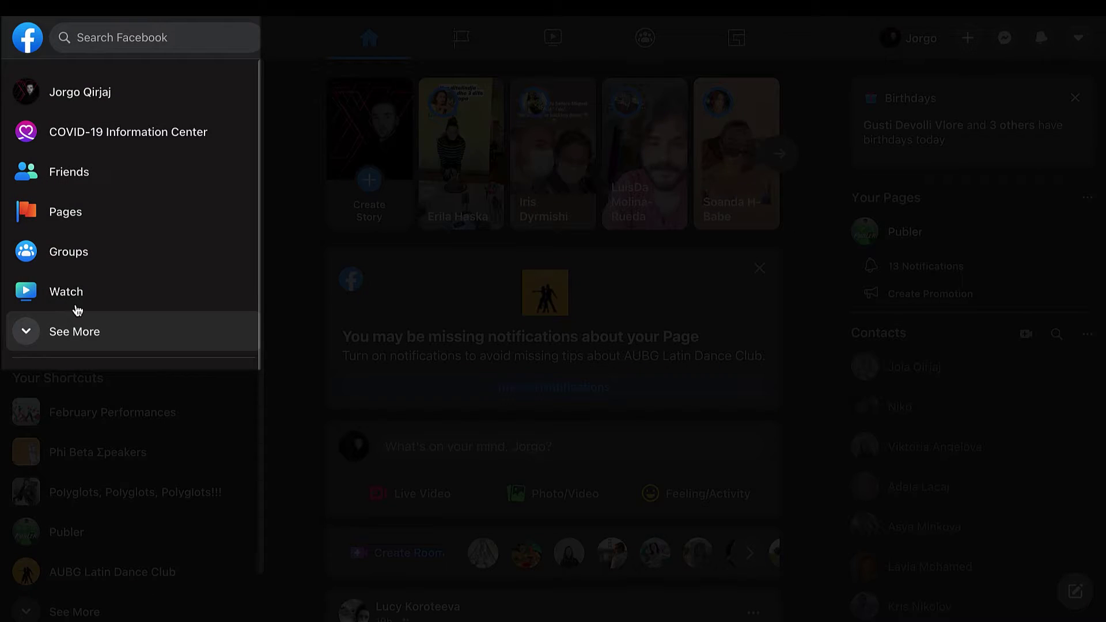
Switch to the Publer T page from Pages and open its Settings
left_click(69, 230)
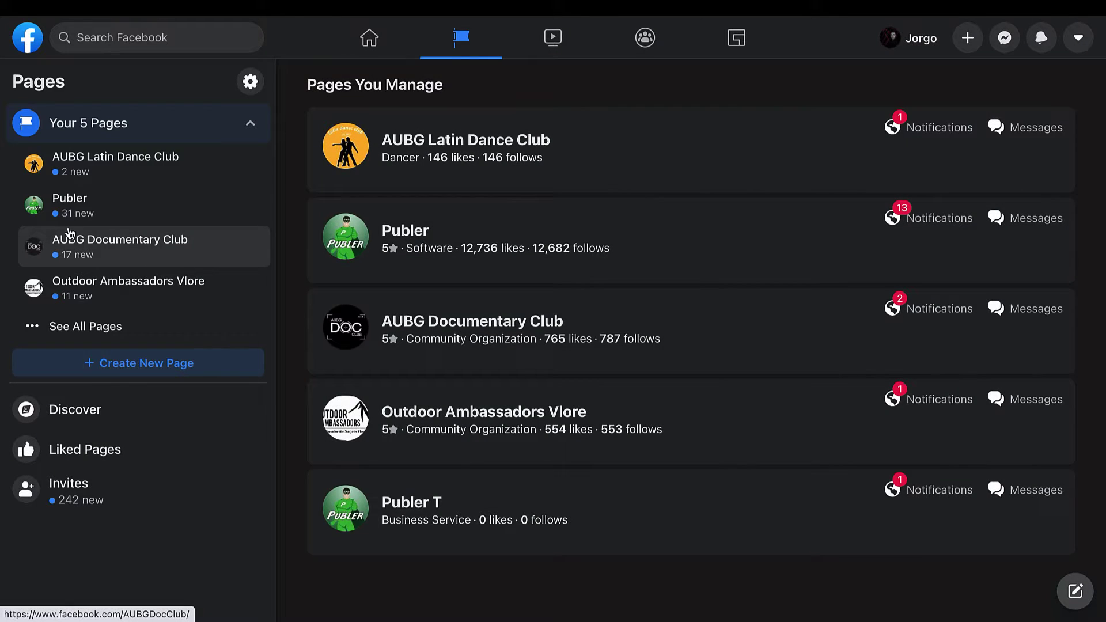
left_click(346, 508)
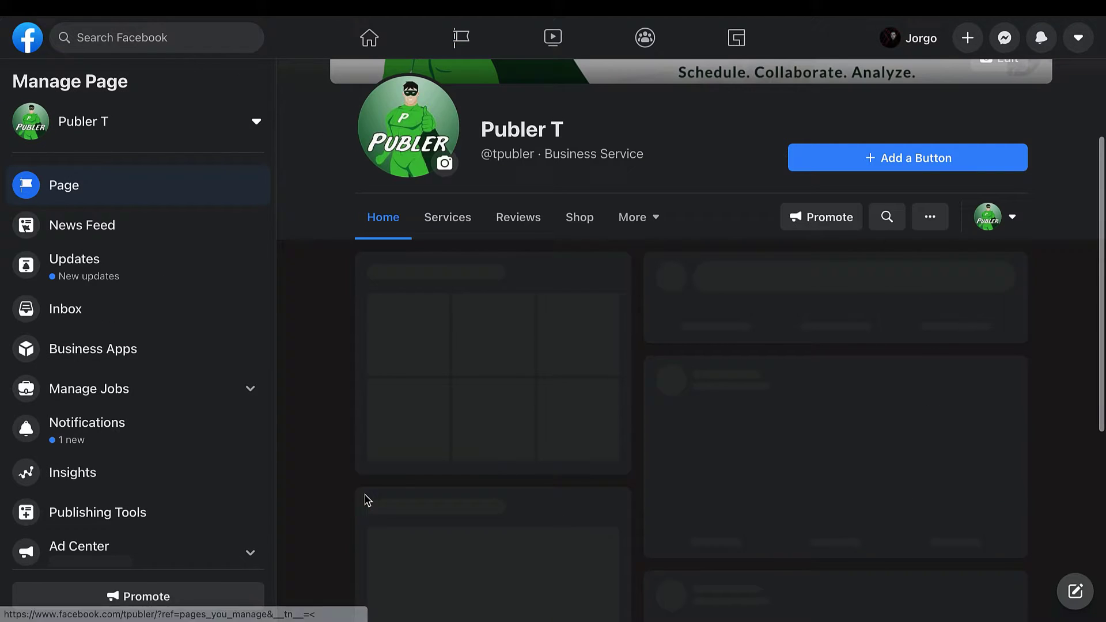
scroll(110, 346, "down", 3)
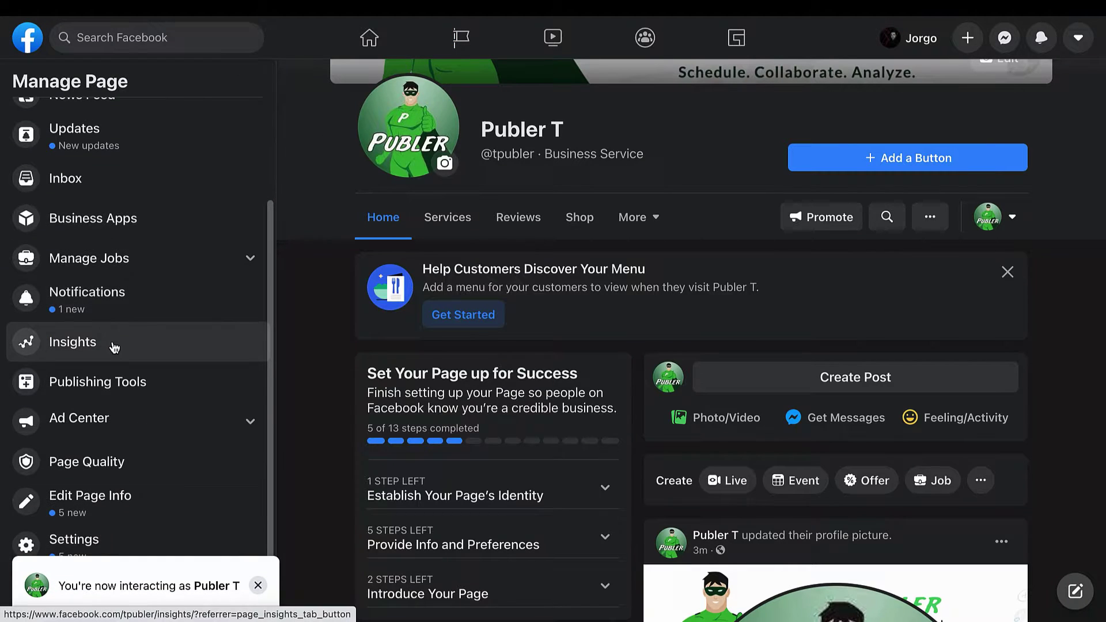
left_click(258, 585)
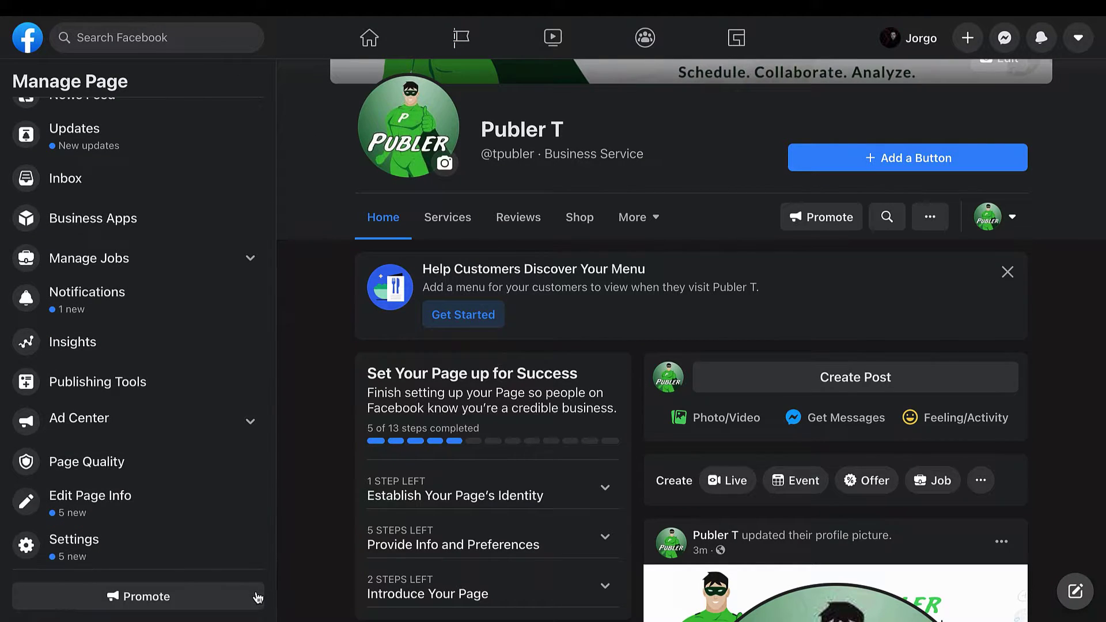
left_click(98, 545)
scroll(103, 346, "down", 2)
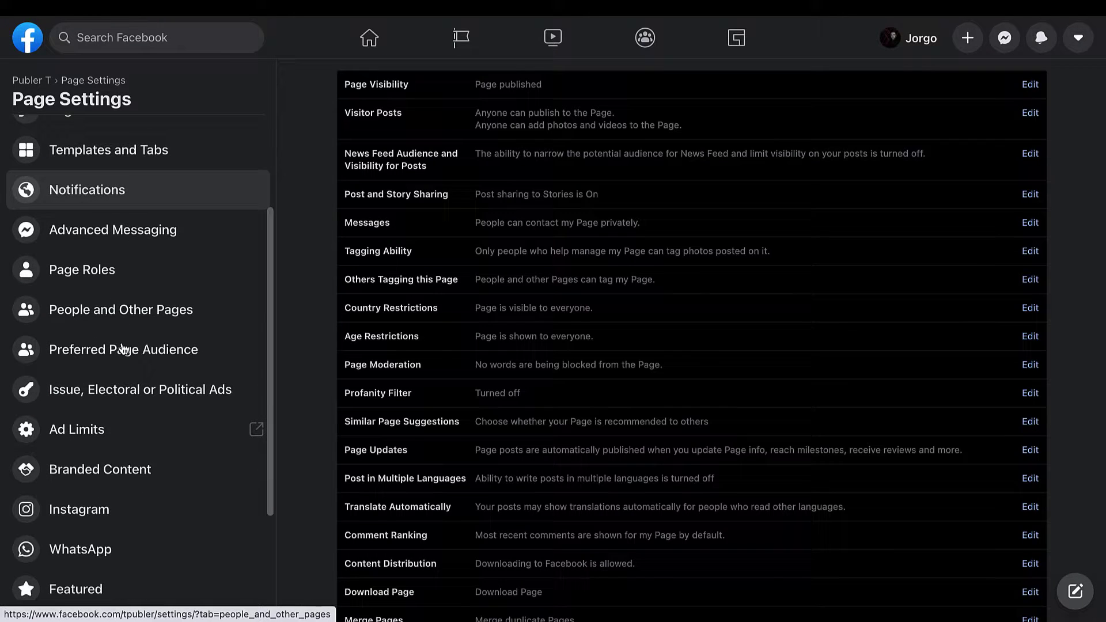
scroll(123, 346, "down", 1)
scroll(123, 430, "down", 1)
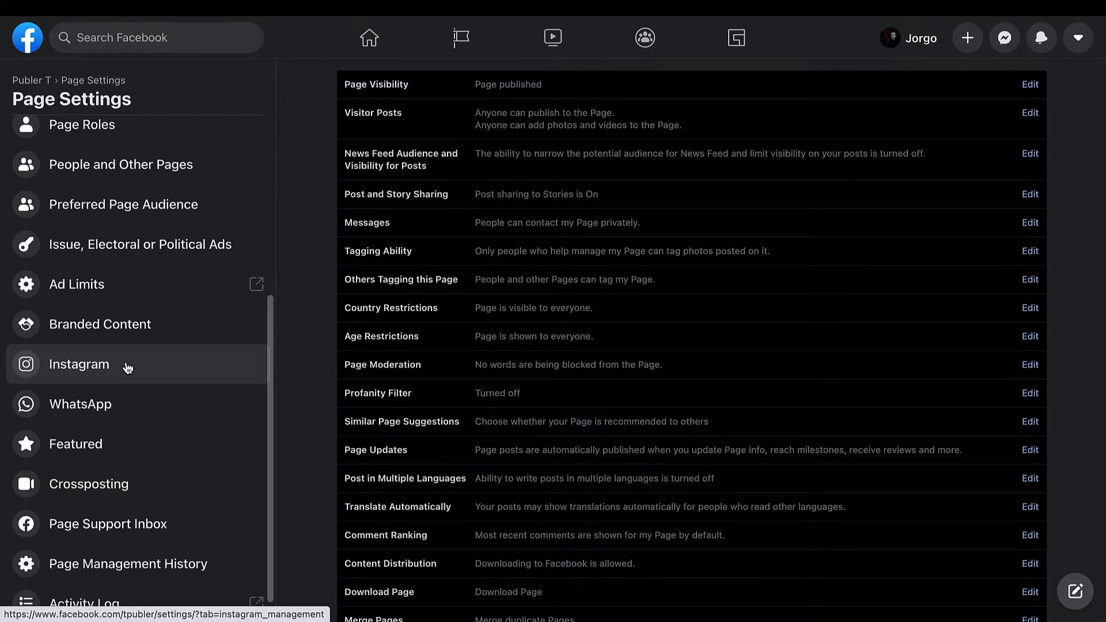
Open the Instagram section of Publer T's Page Settings
left_click(127, 366)
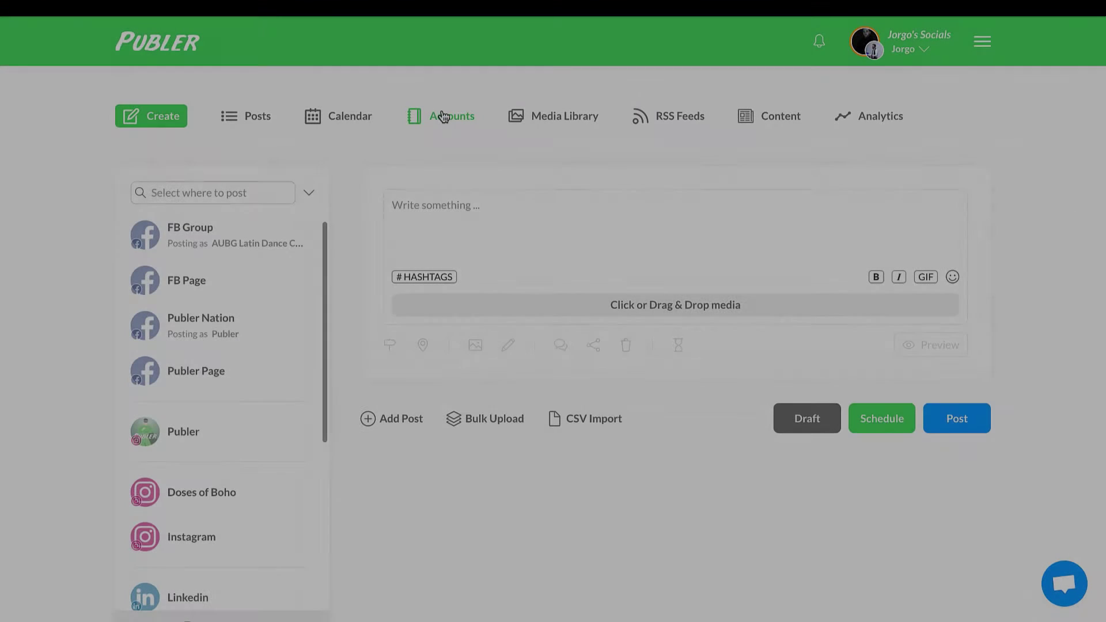
Add an Instagram account in Publer, read the linking instructions, and continue to Facebook
left_click(443, 117)
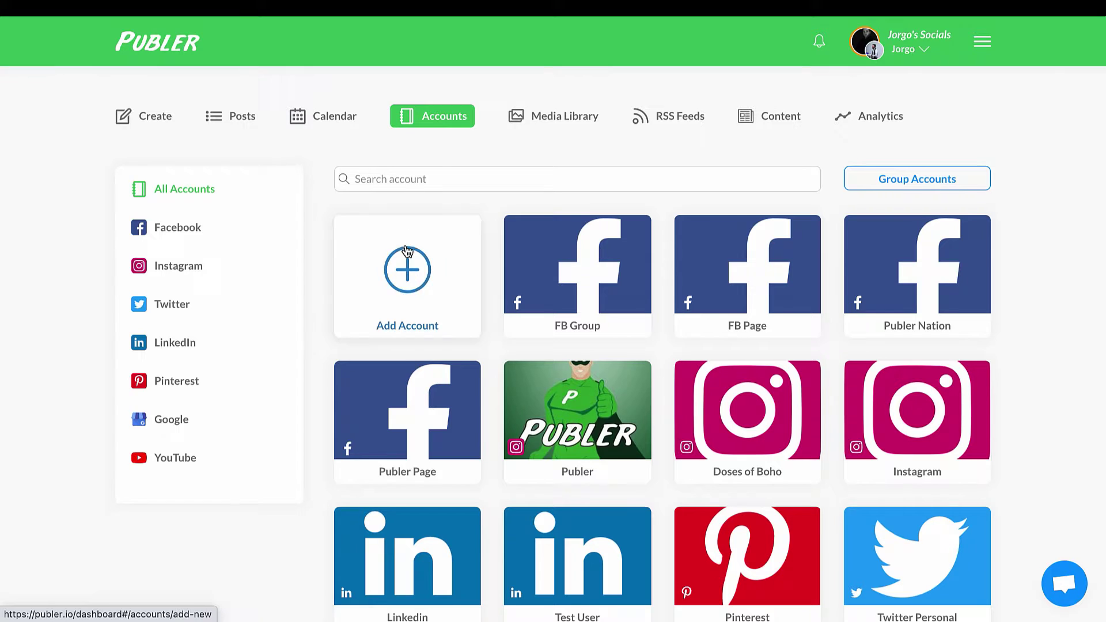
left_click(406, 273)
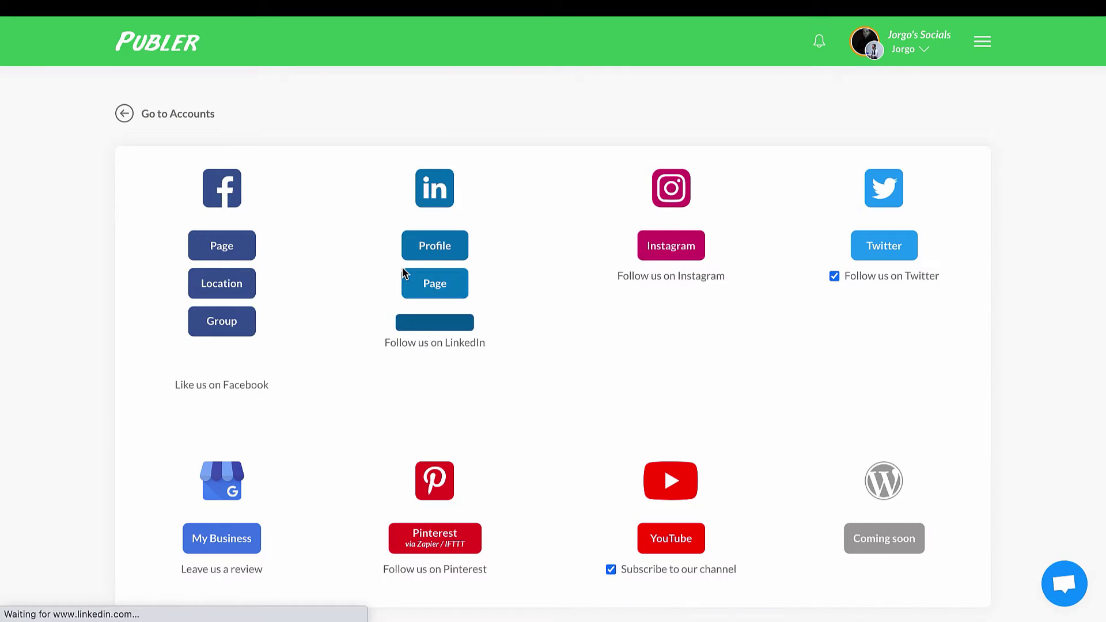
scroll(668, 250, "down", 1)
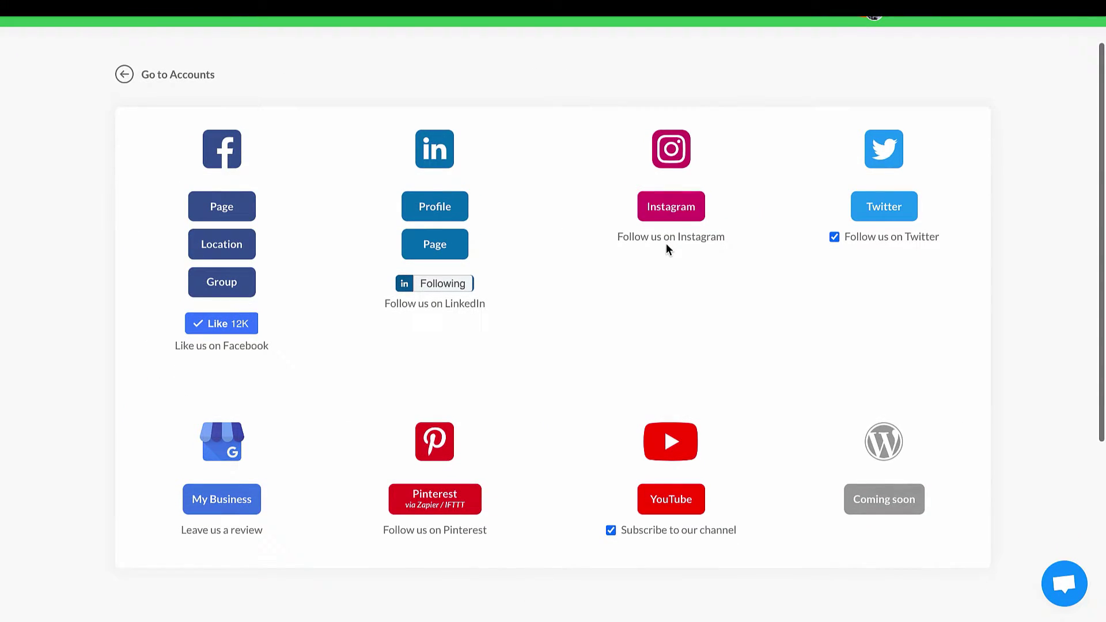
left_click(665, 218)
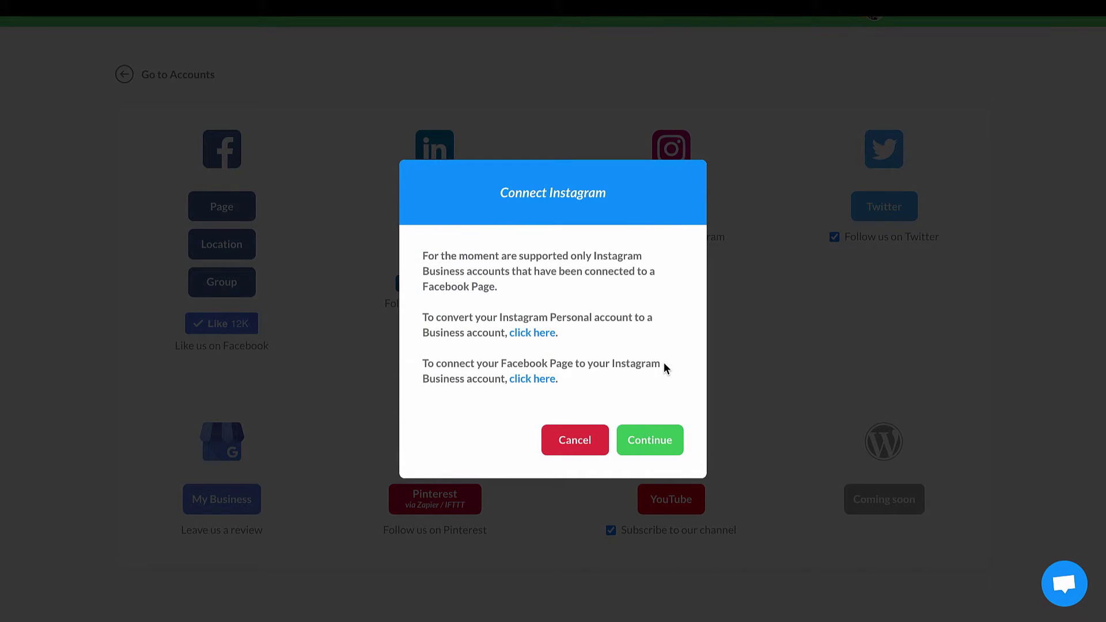
left_click_drag(588, 335, 420, 316)
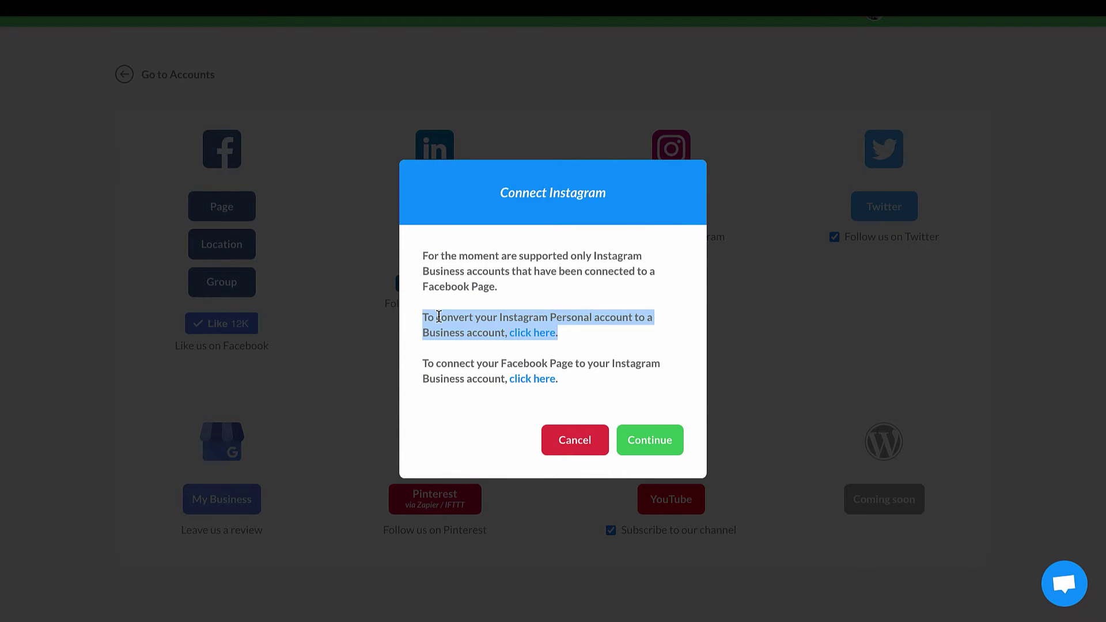
left_click(566, 351)
left_click_drag(578, 375, 419, 357)
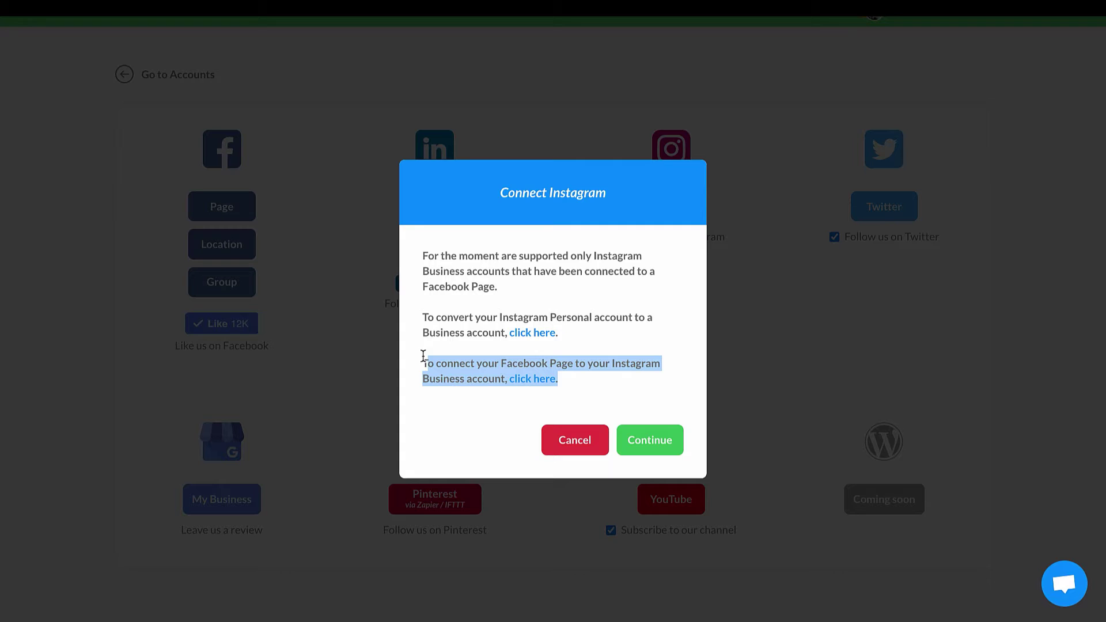
left_click(453, 370)
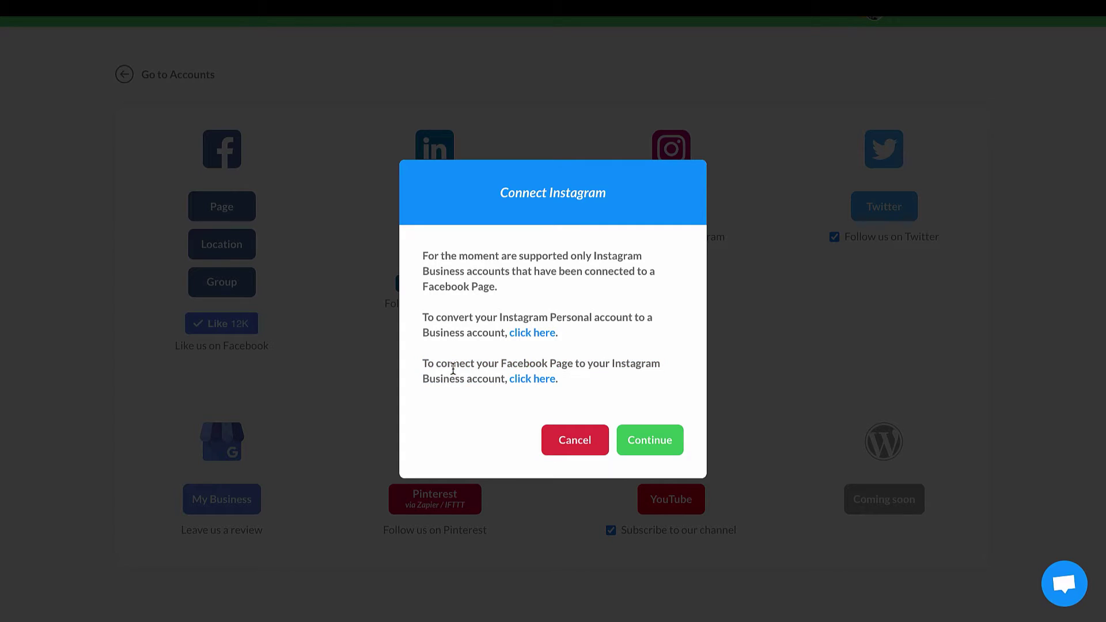
left_click(649, 426)
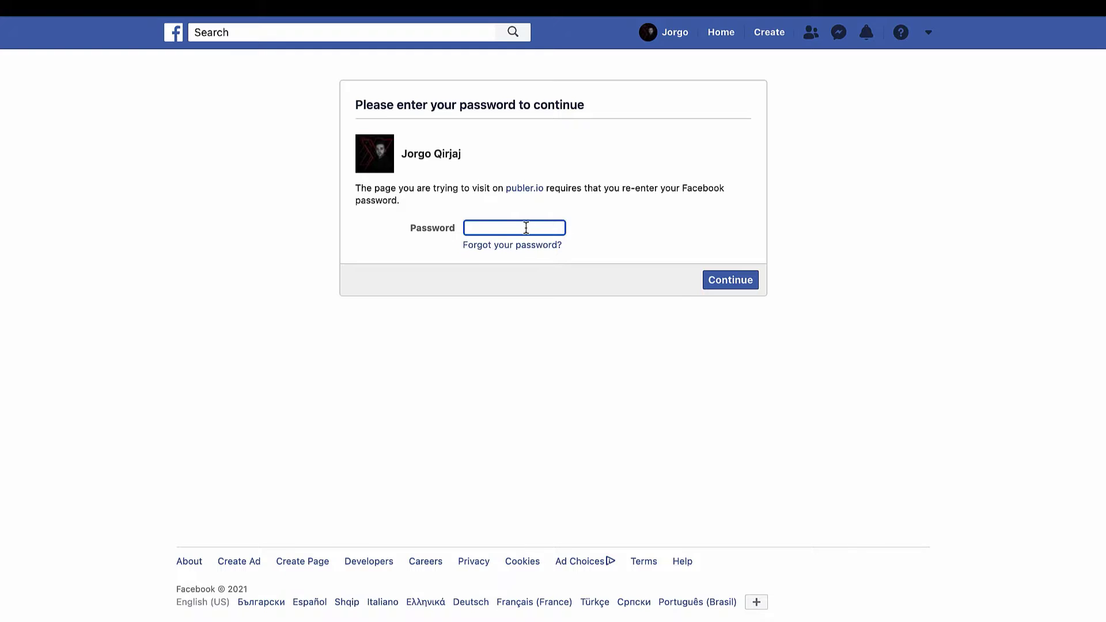
Re-enter the saved Facebook password to continue
left_click(526, 227)
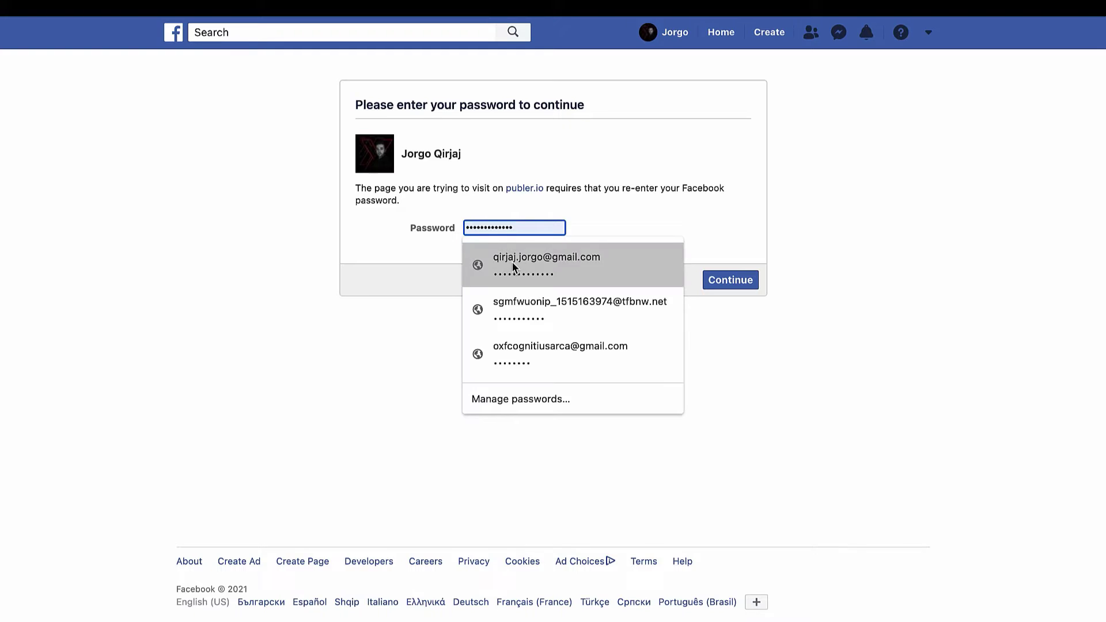
left_click(513, 267)
left_click(728, 281)
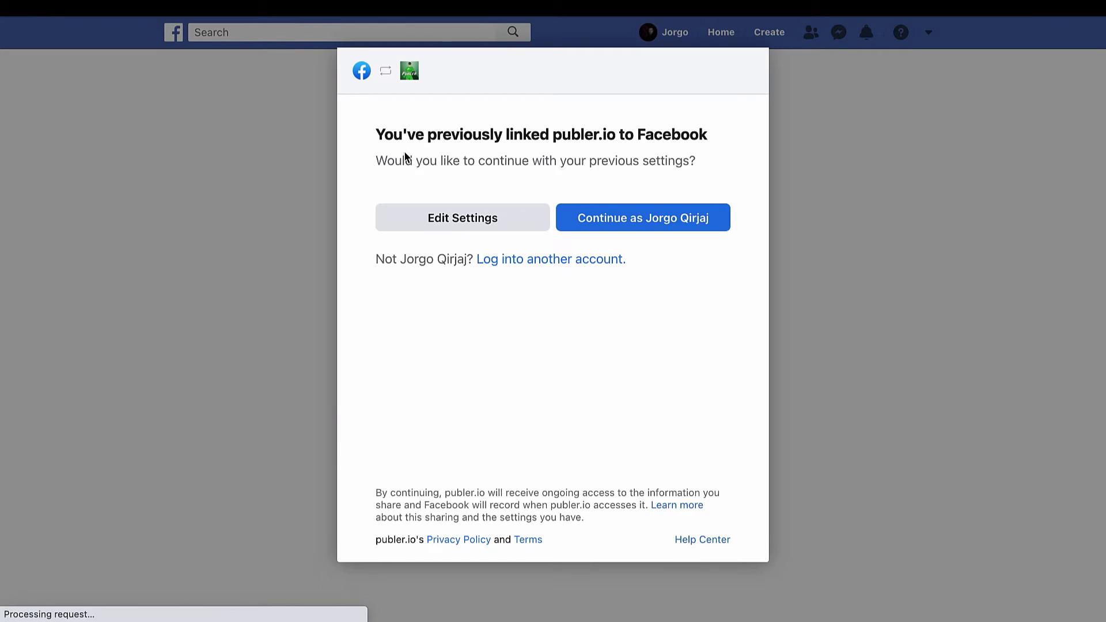
Grant publer.io both Instagram accounts and all five Pages, then confirm
left_click(516, 224)
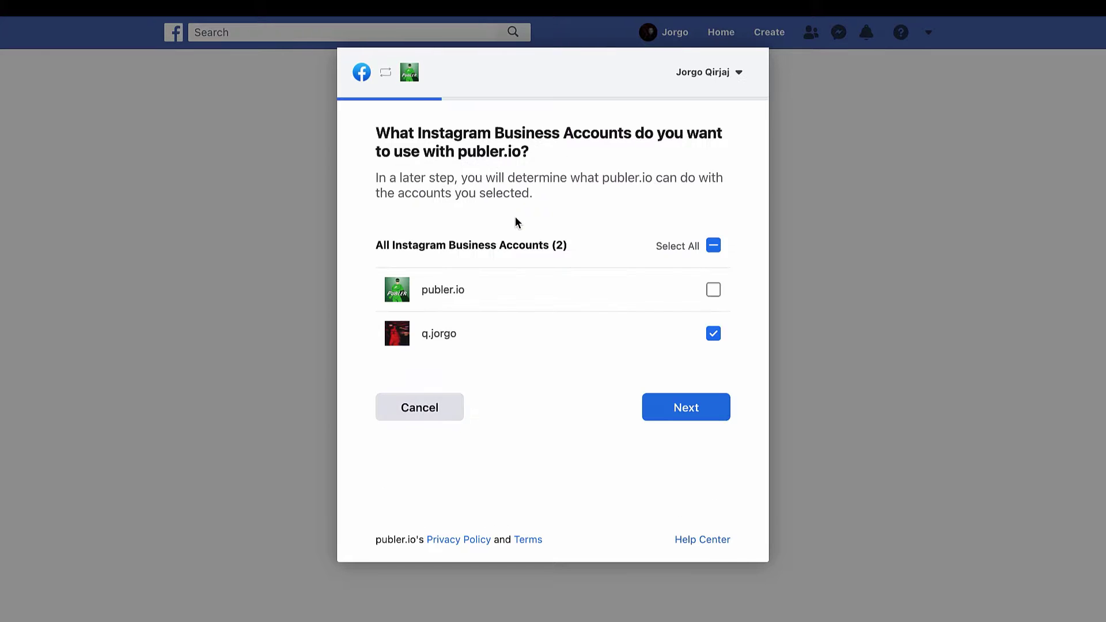
left_click(712, 291)
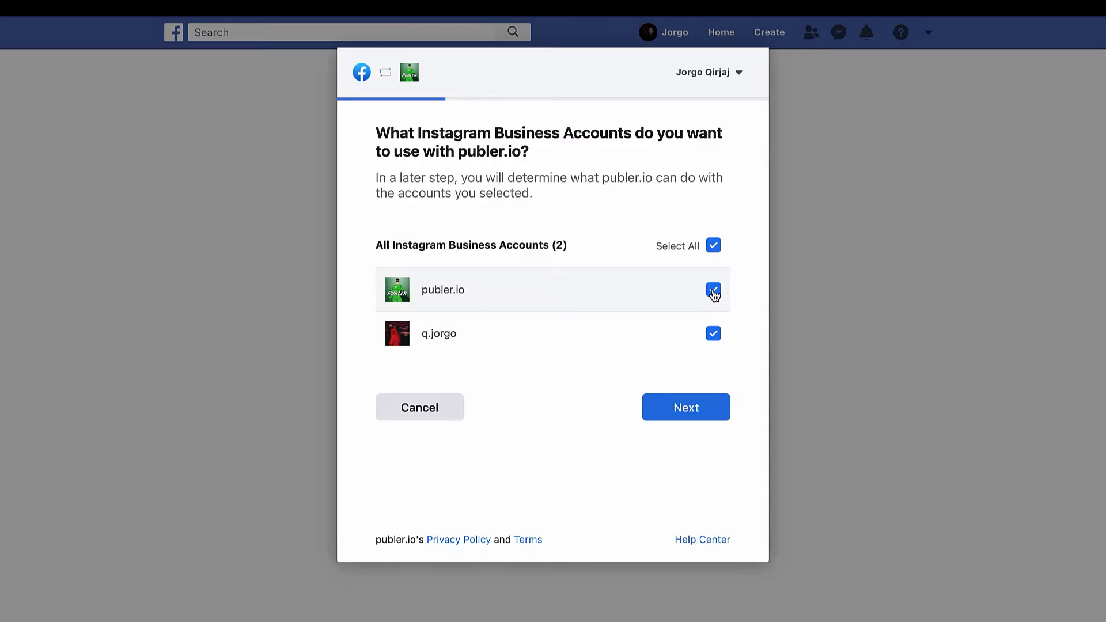
left_click(698, 405)
scroll(660, 252, "down", 1)
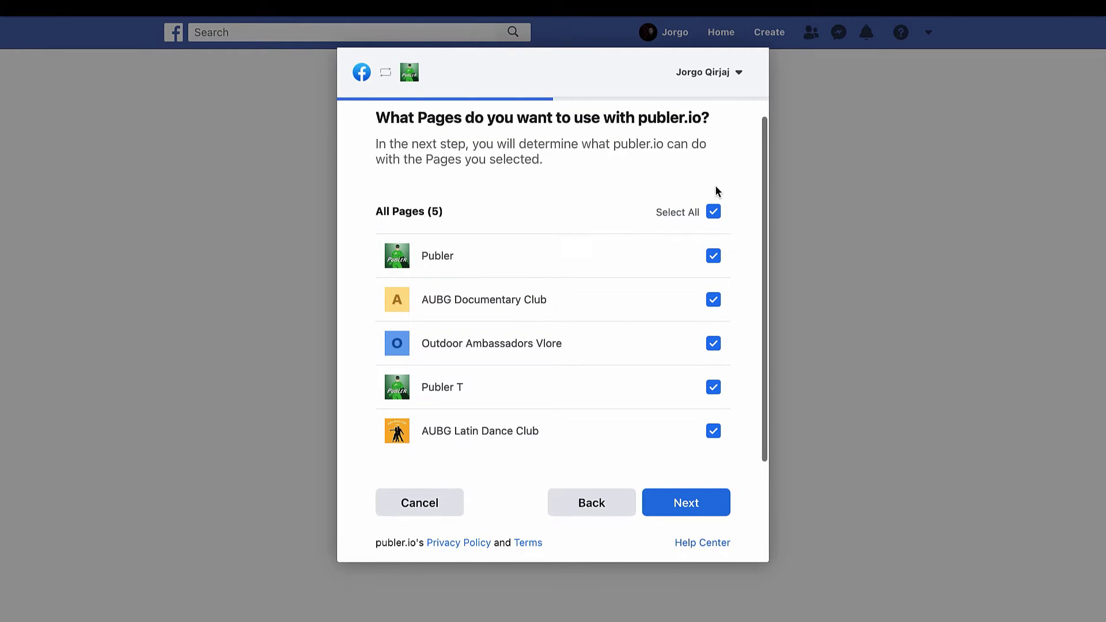
left_click(701, 502)
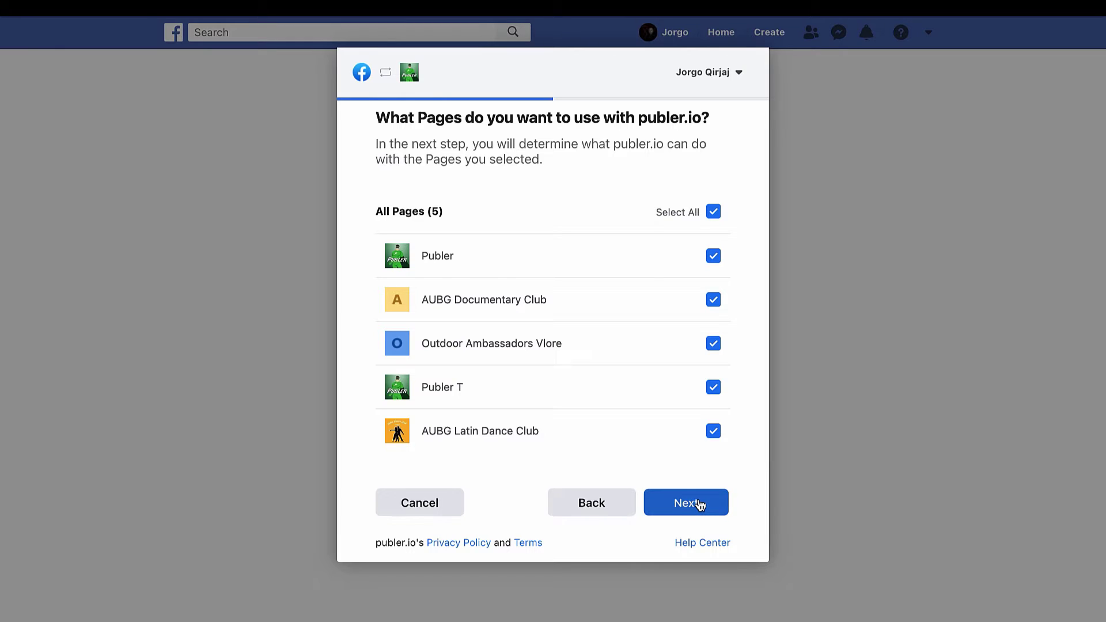
scroll(720, 289, "down", 2)
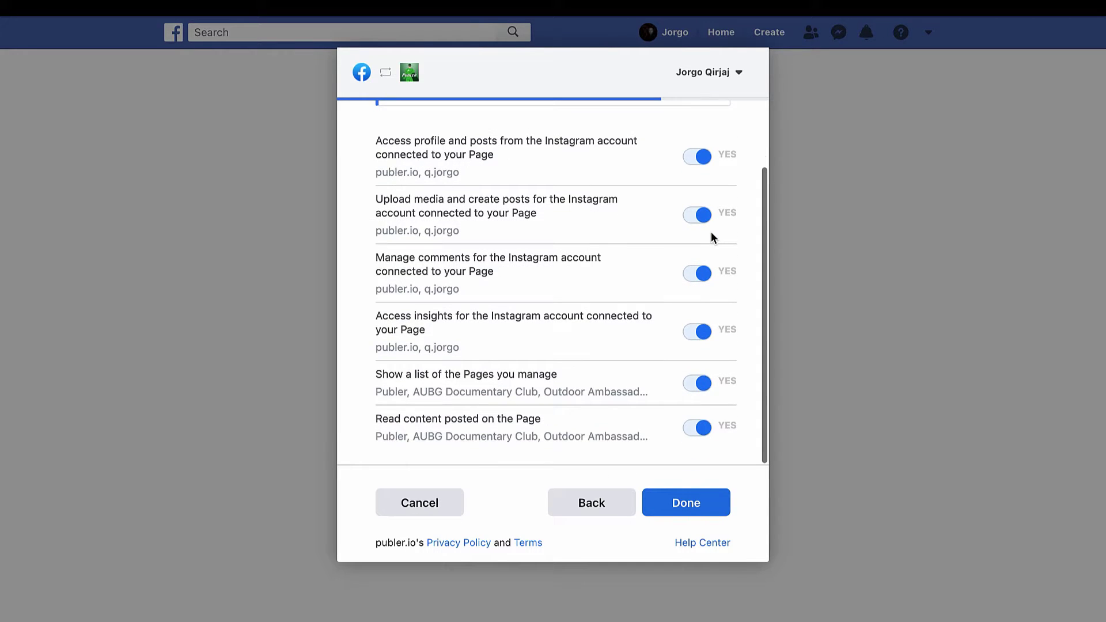
left_click(694, 507)
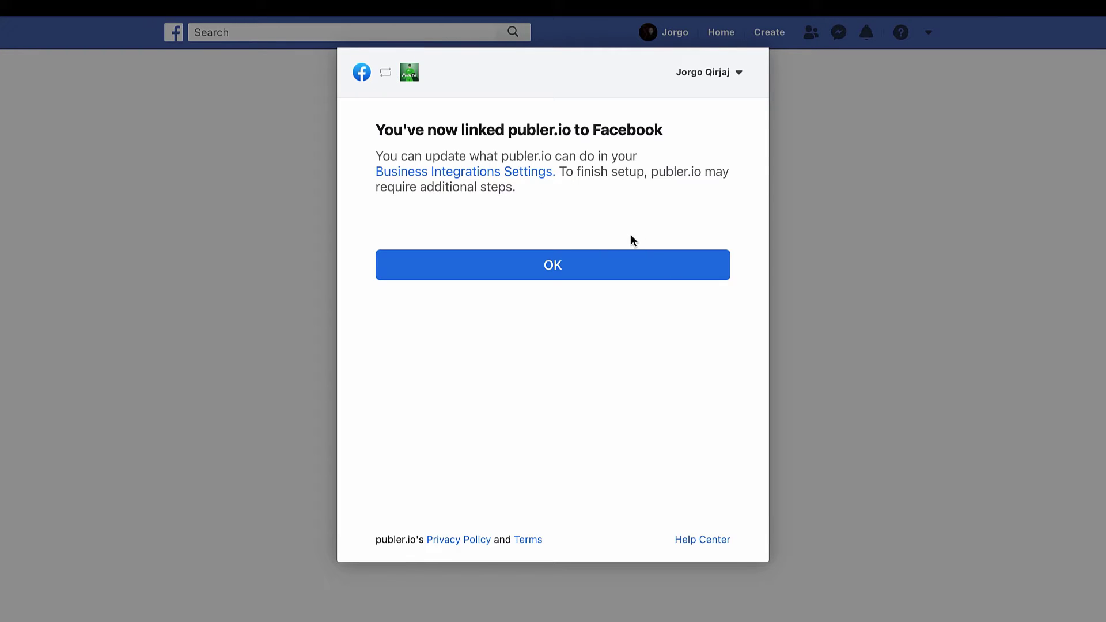
left_click(559, 261)
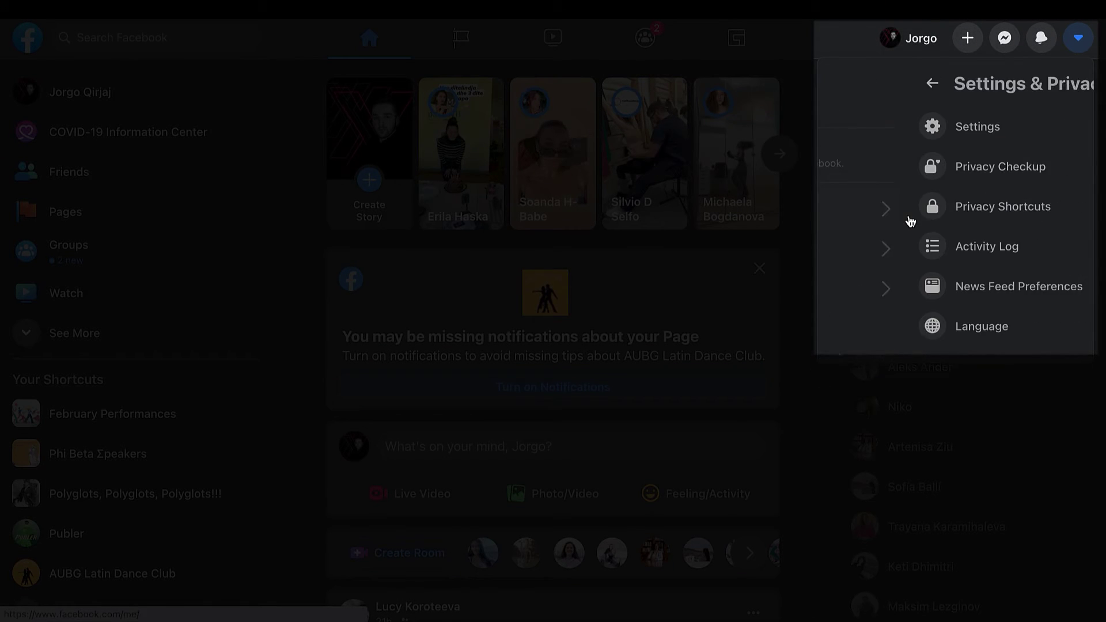
left_click(907, 139)
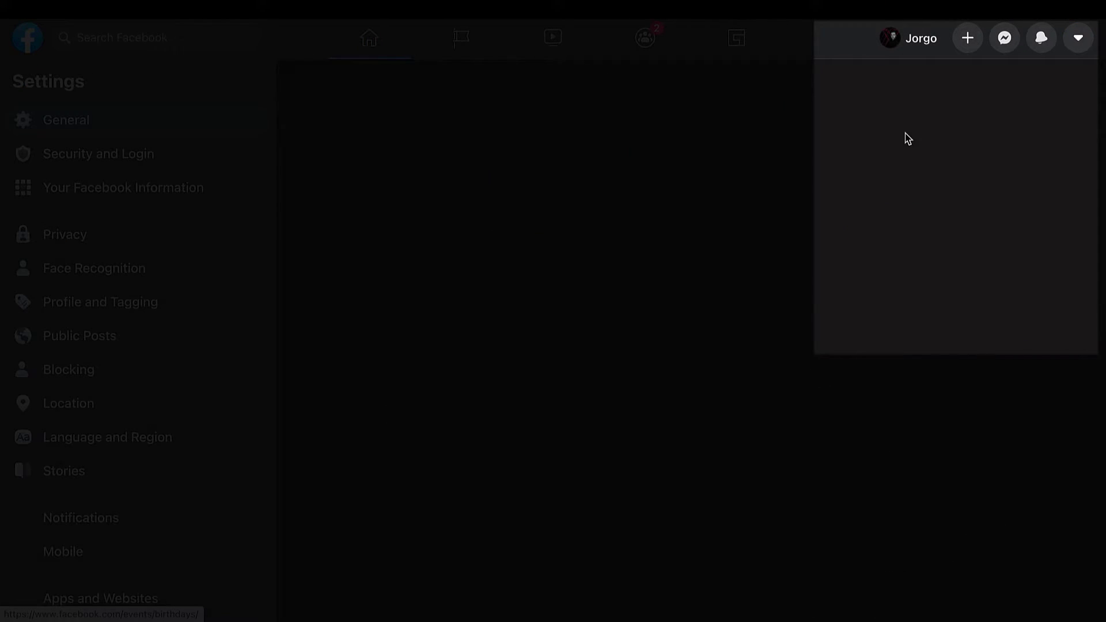
scroll(154, 353, "down", 5)
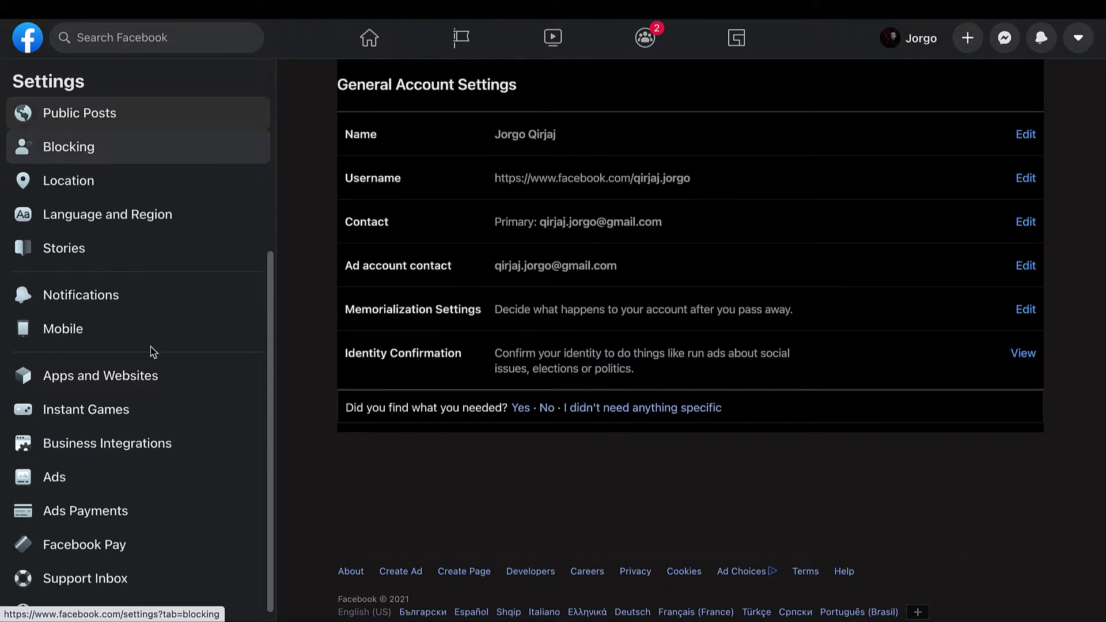
Review publer.io's permissions under Business Integrations and save its settings
left_click(136, 429)
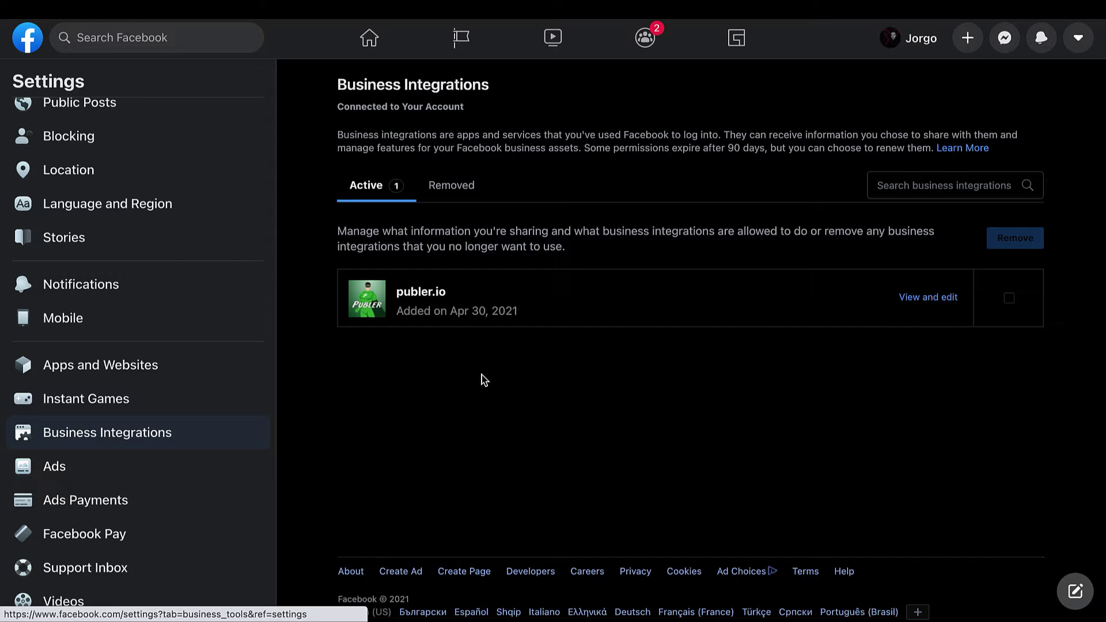
left_click(920, 299)
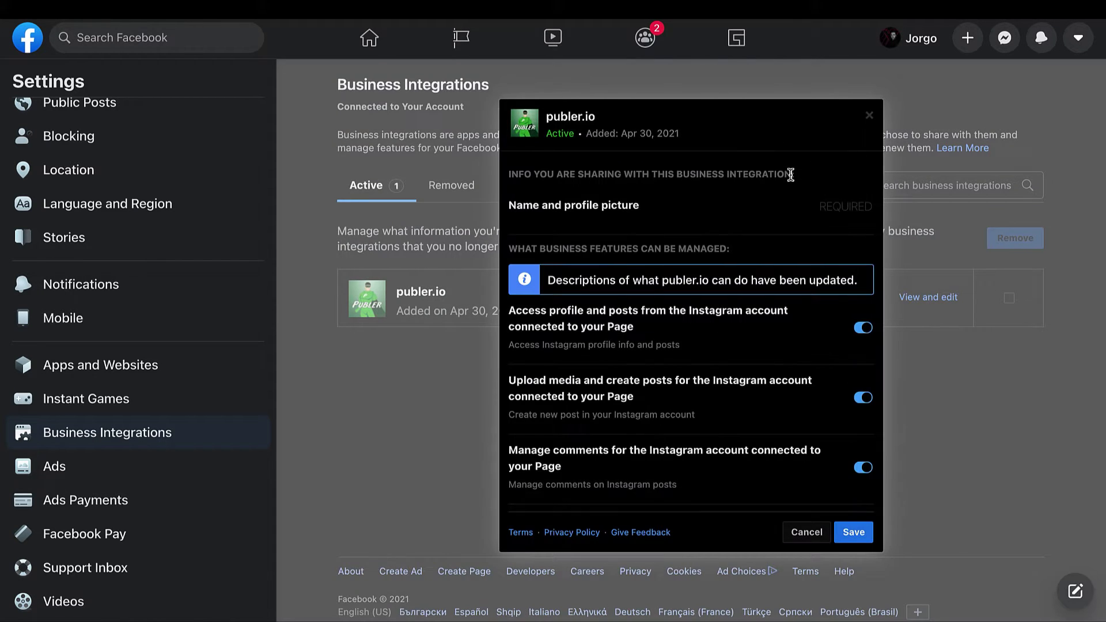
scroll(720, 318, "down", 2)
scroll(720, 319, "down", 1)
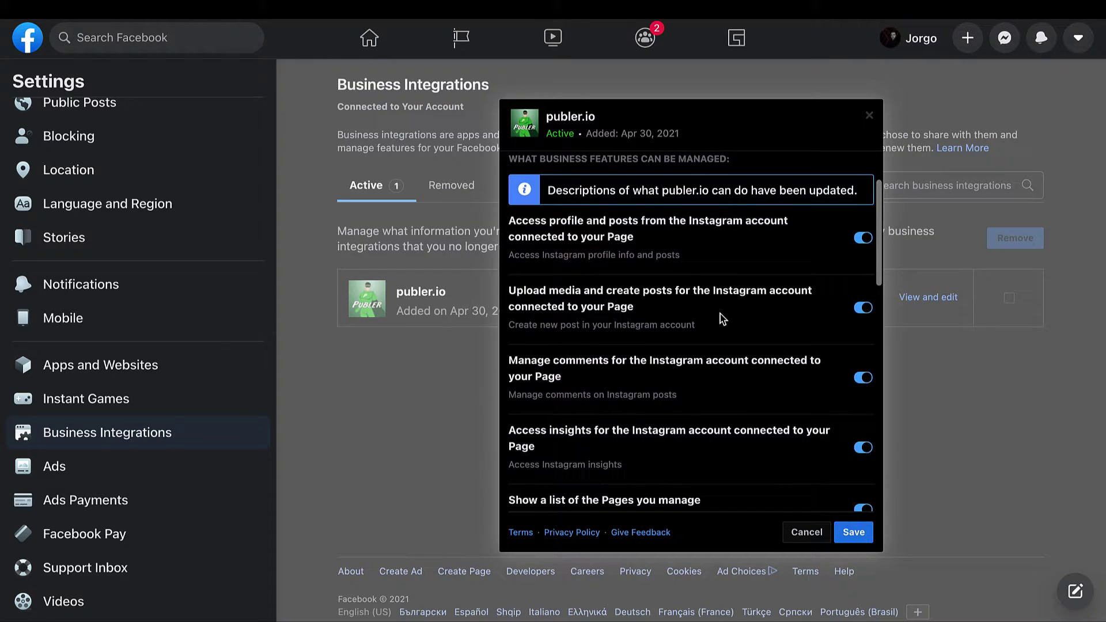
scroll(720, 319, "down", 1)
scroll(719, 319, "down", 1)
scroll(720, 319, "down", 2)
scroll(720, 318, "down", 1)
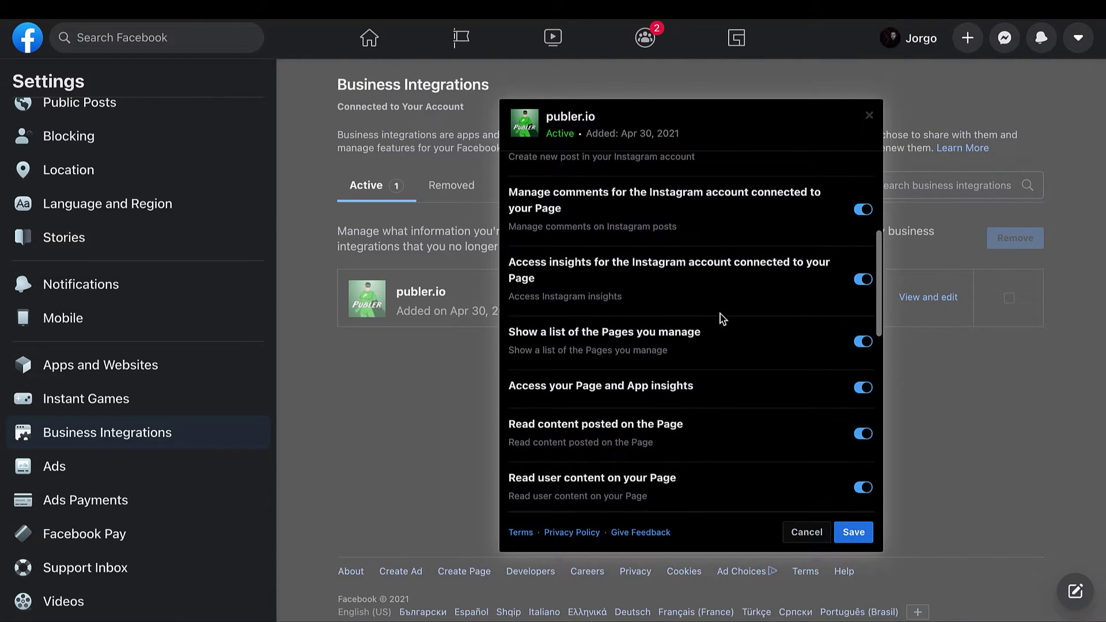
scroll(720, 319, "down", 1)
scroll(726, 235, "down", 2)
scroll(727, 234, "down", 2)
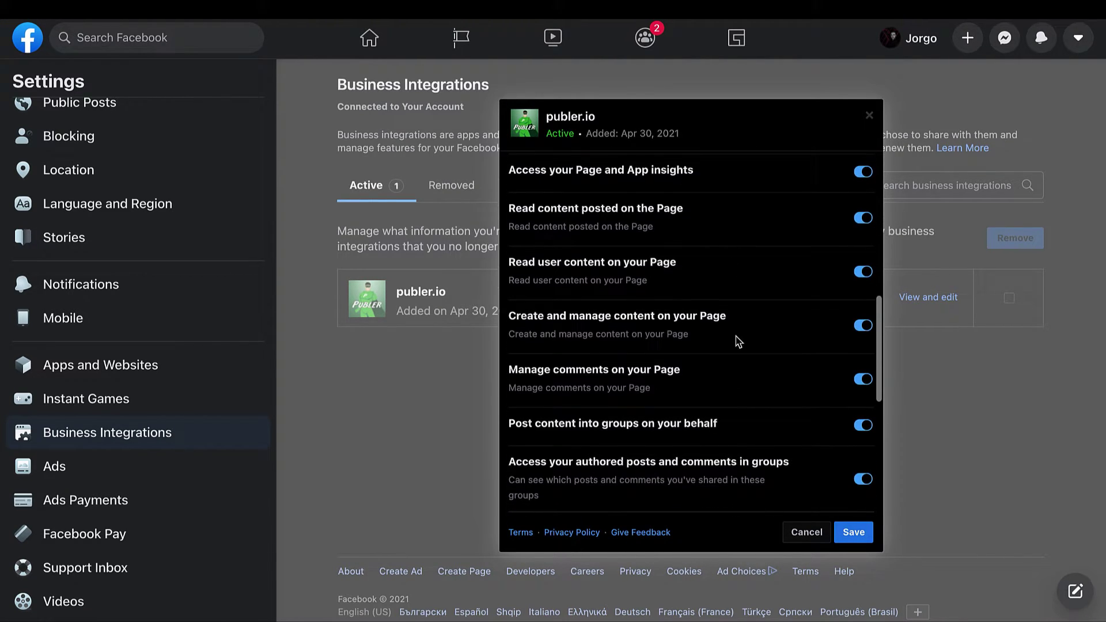
scroll(735, 338, "down", 1)
scroll(737, 341, "down", 2)
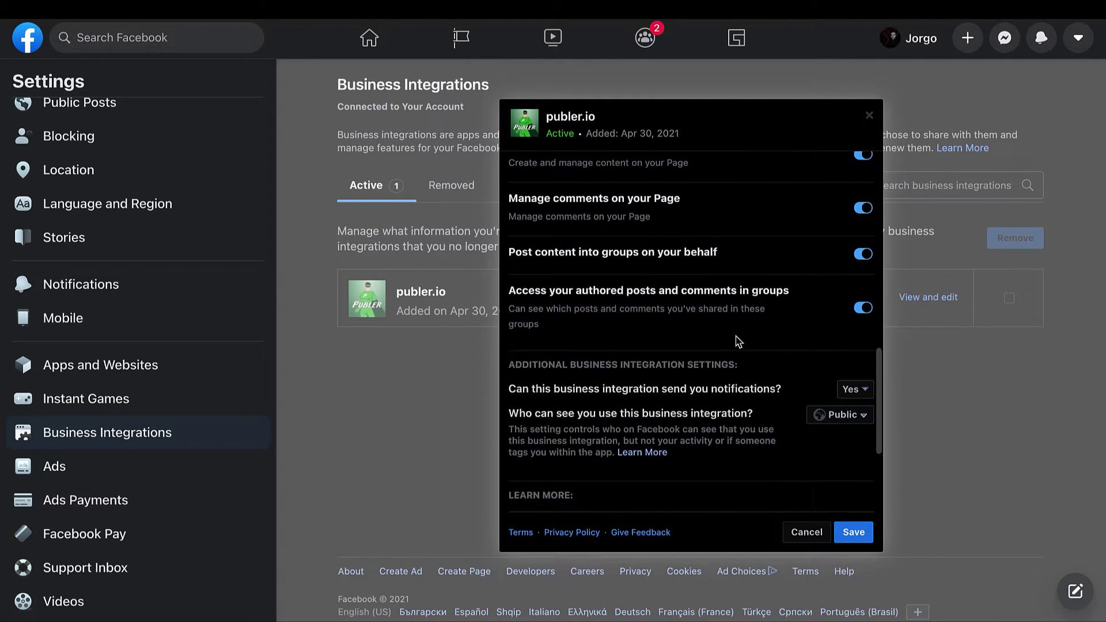
scroll(738, 342, "down", 1)
scroll(738, 342, "down", 2)
scroll(736, 341, "down", 1)
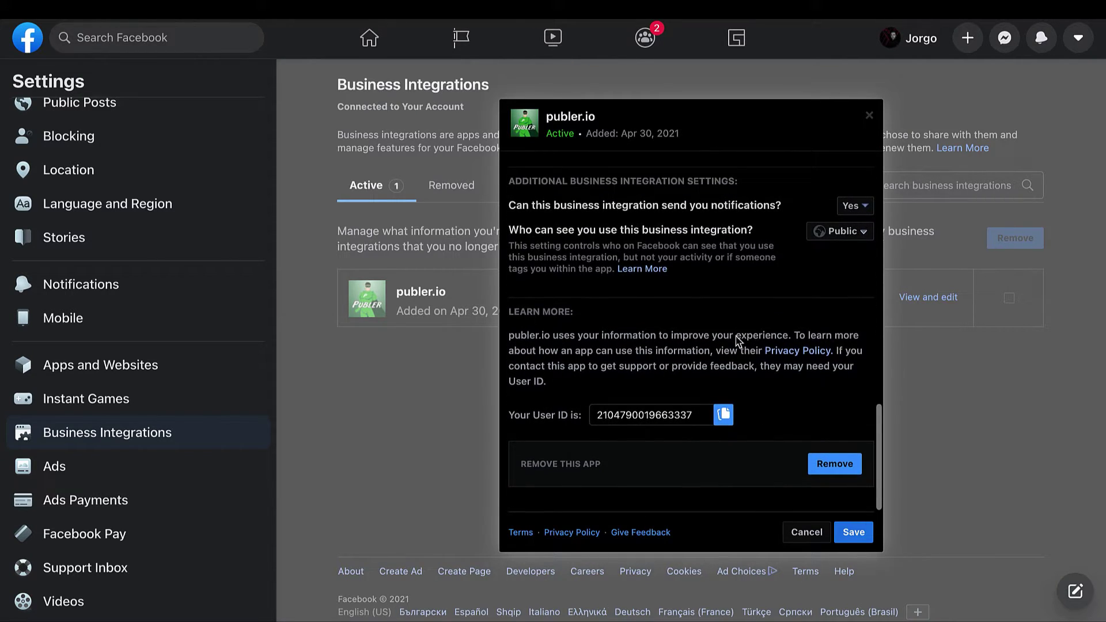
left_click(852, 532)
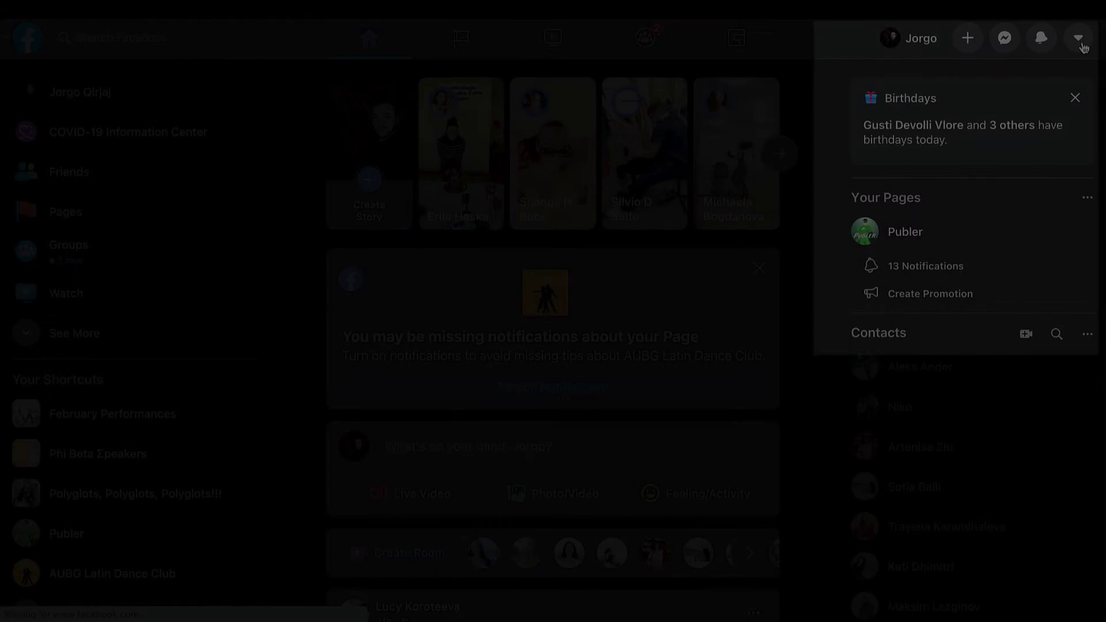
Reopen Business Integrations via the account menu's Settings & Privacy > Settings
left_click(1078, 39)
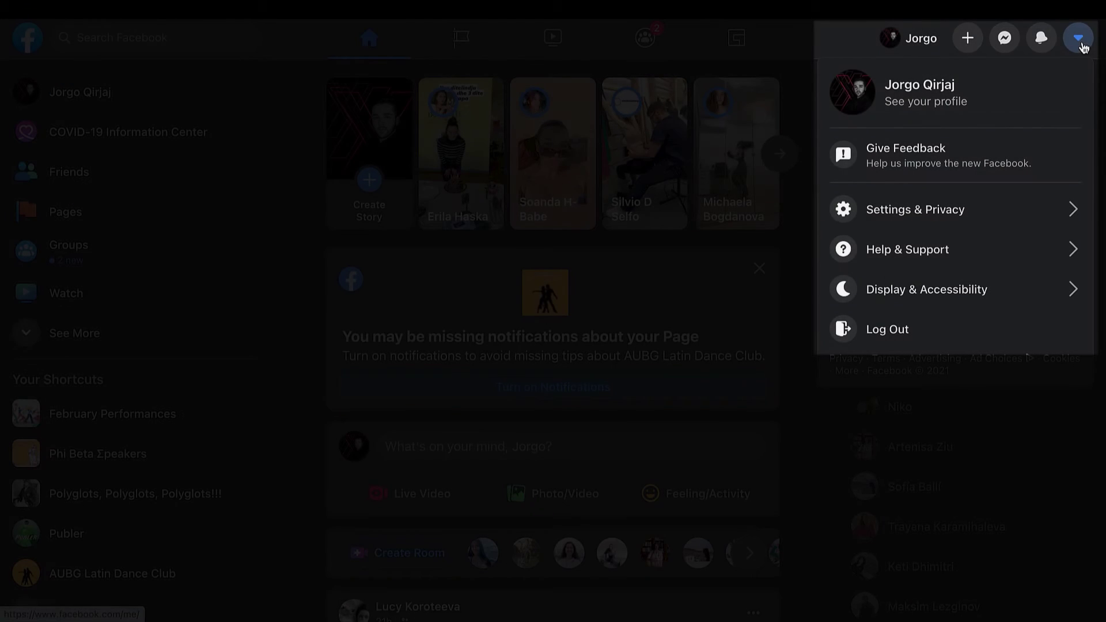
left_click(909, 221)
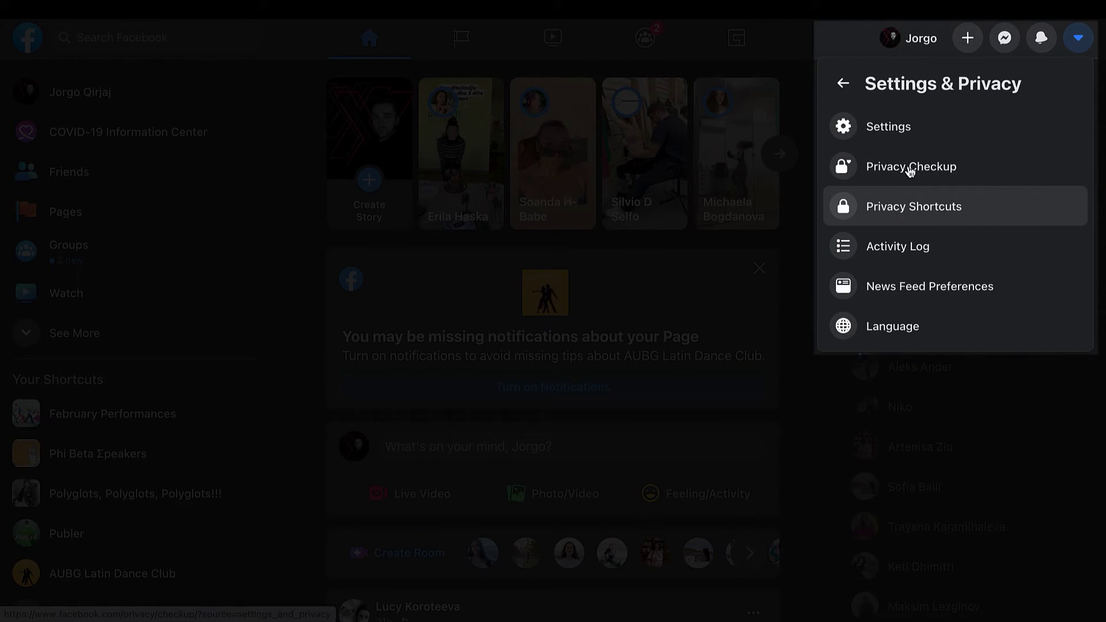
left_click(905, 139)
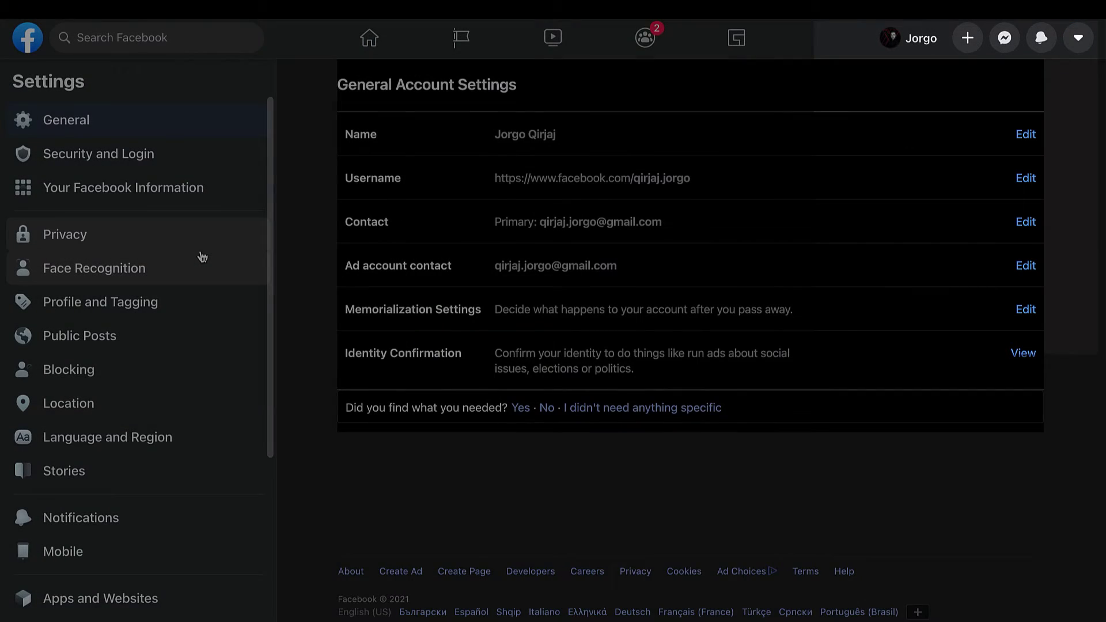
scroll(153, 346, "down", 3)
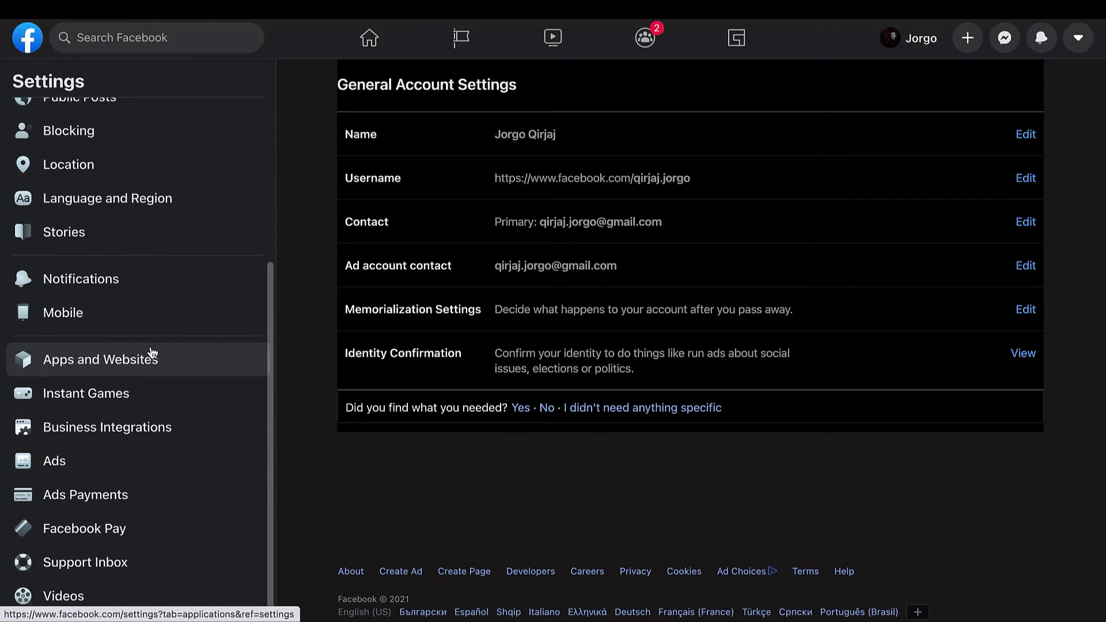
left_click(136, 429)
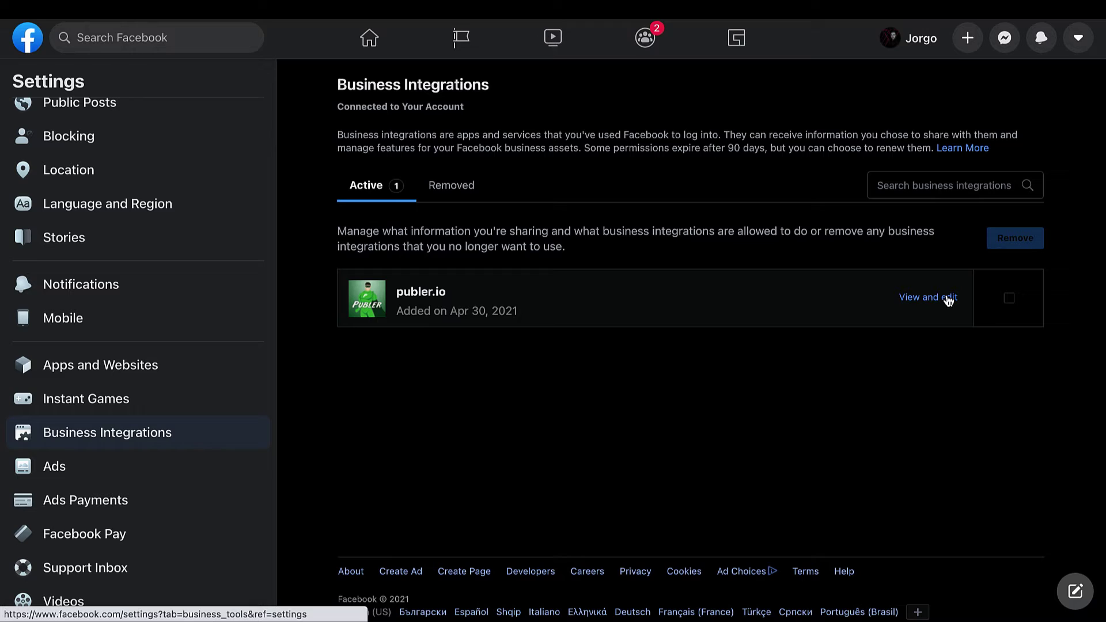
Remove the publer.io integration from Facebook and confirm the removal
left_click(920, 299)
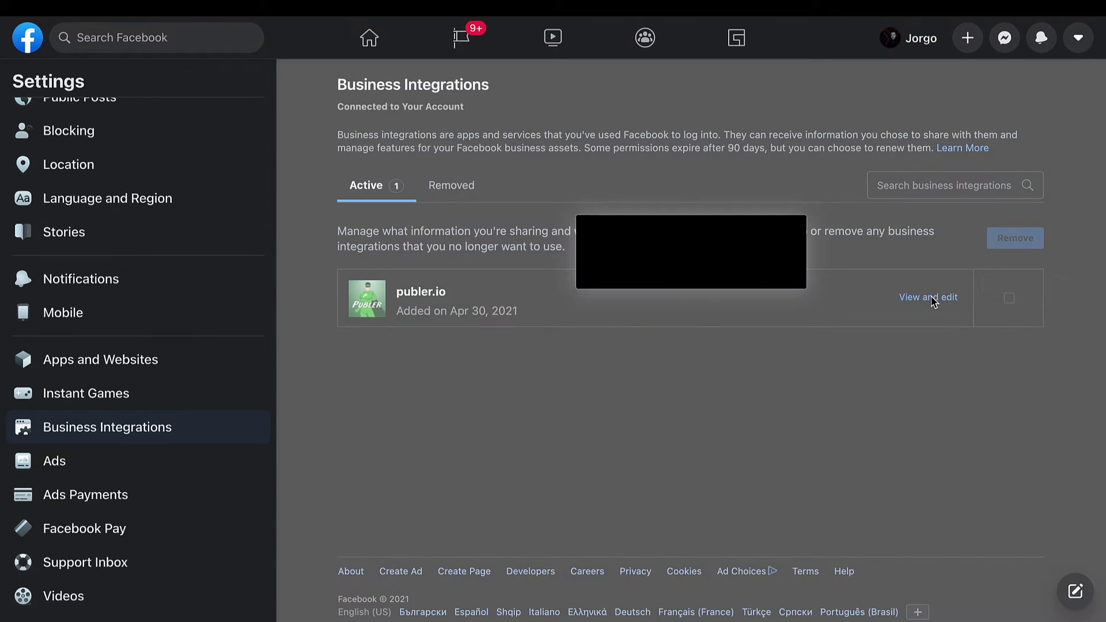
scroll(715, 419, "down", 5)
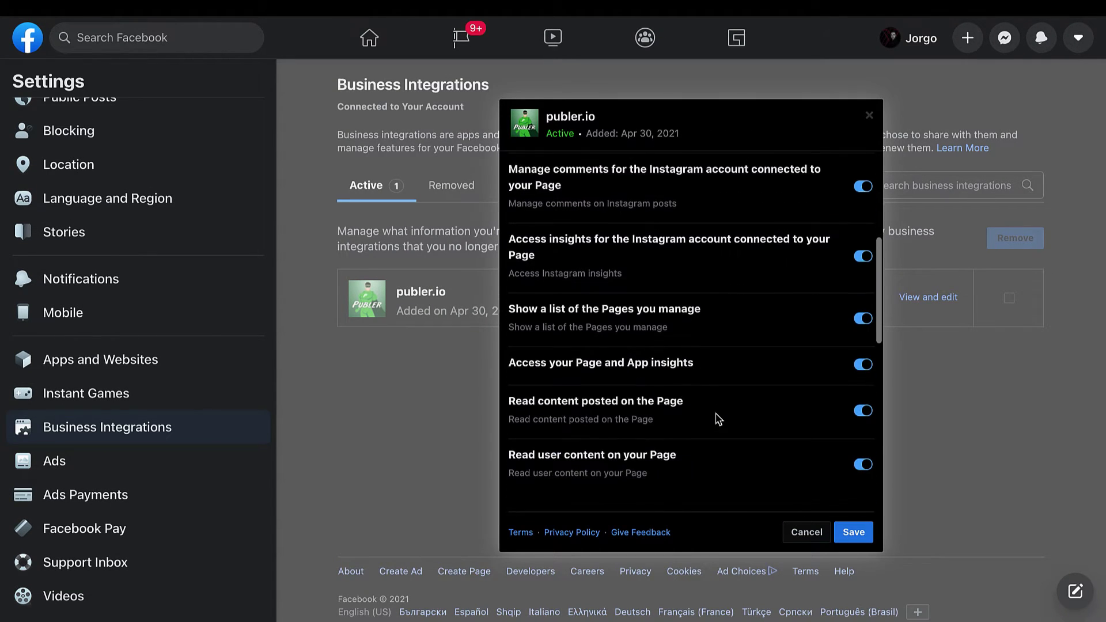
scroll(715, 419, "down", 3)
scroll(716, 419, "down", 3)
scroll(716, 418, "down", 4)
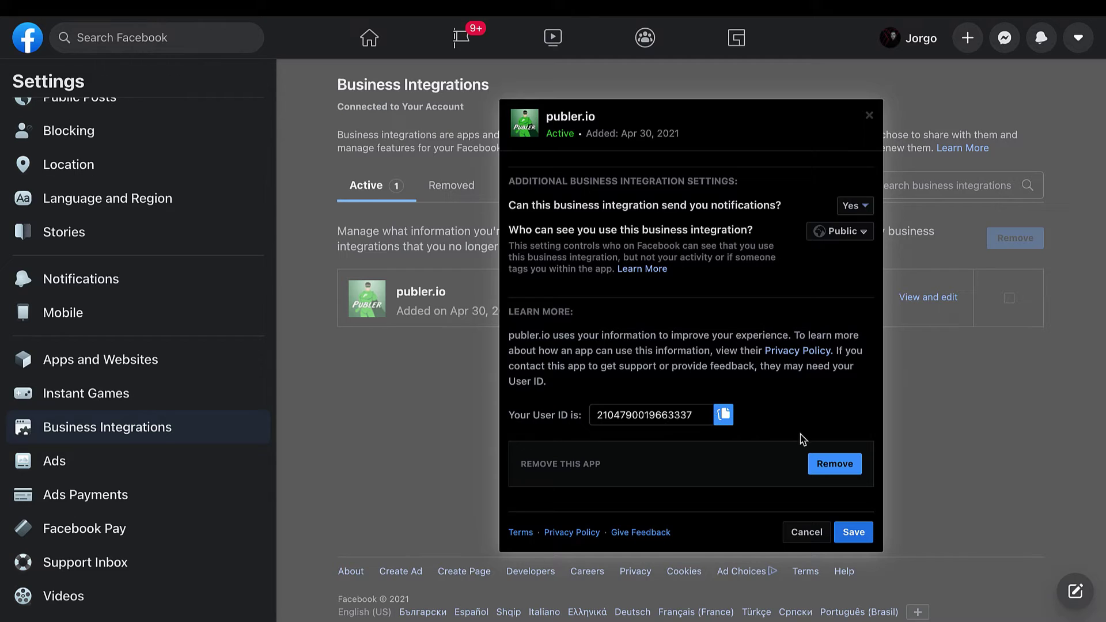
left_click(835, 469)
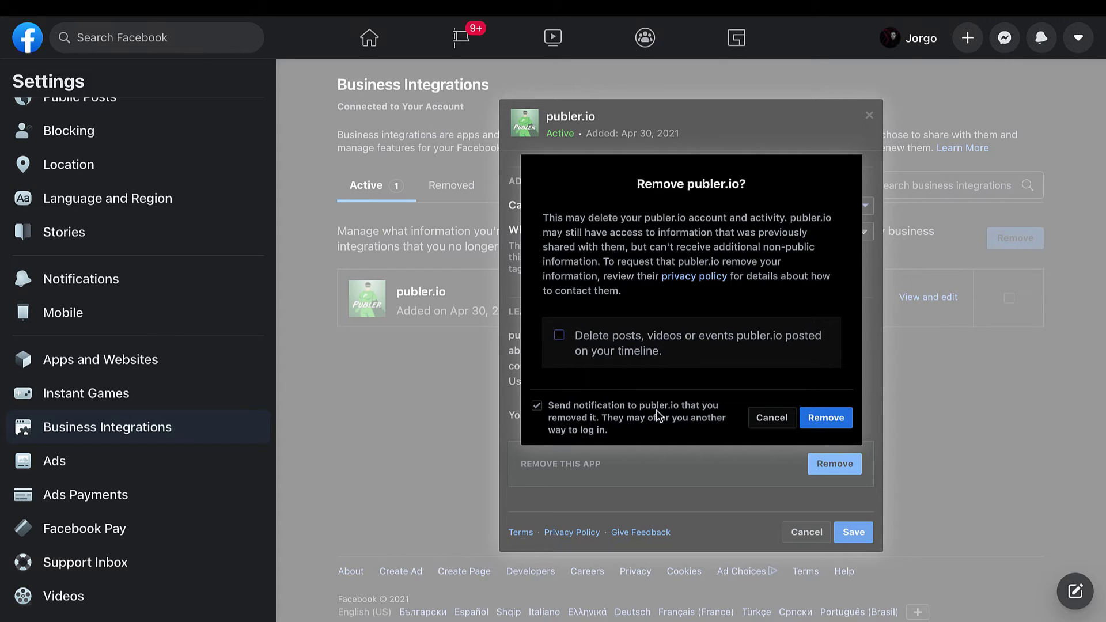
left_click(835, 424)
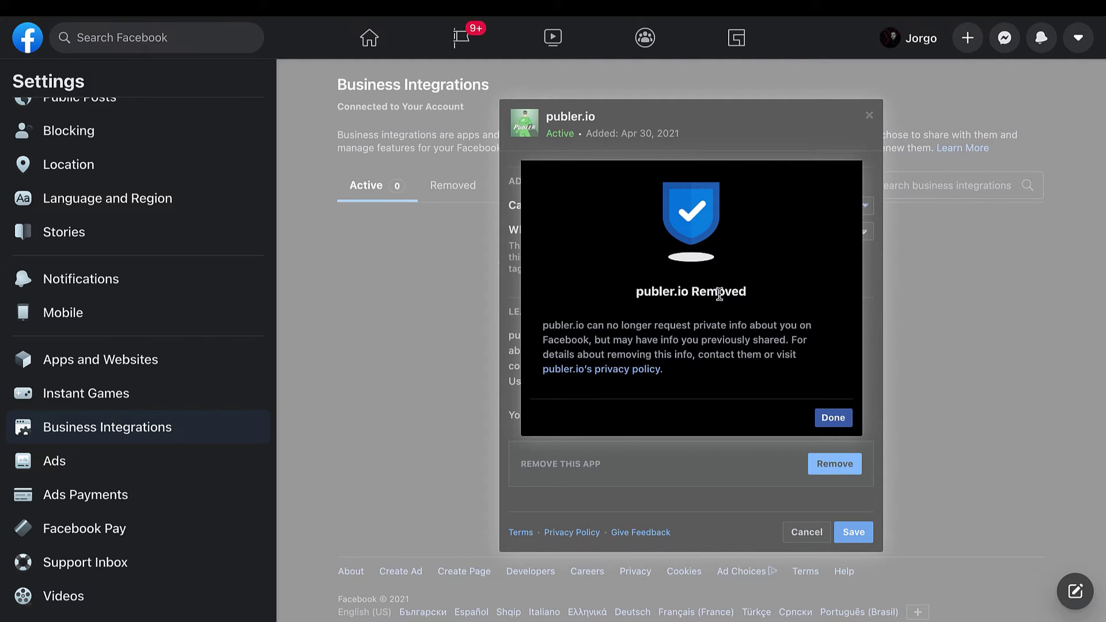
left_click(827, 415)
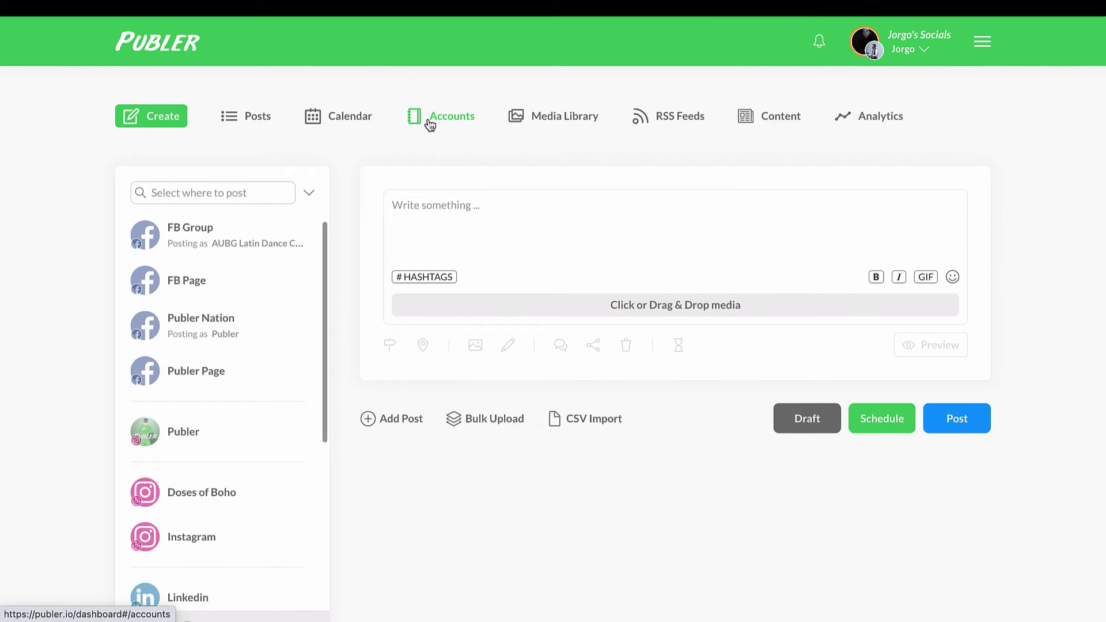
Restart adding an Instagram account from Publer's Accounts and continue to Facebook
left_click(430, 125)
left_click(417, 274)
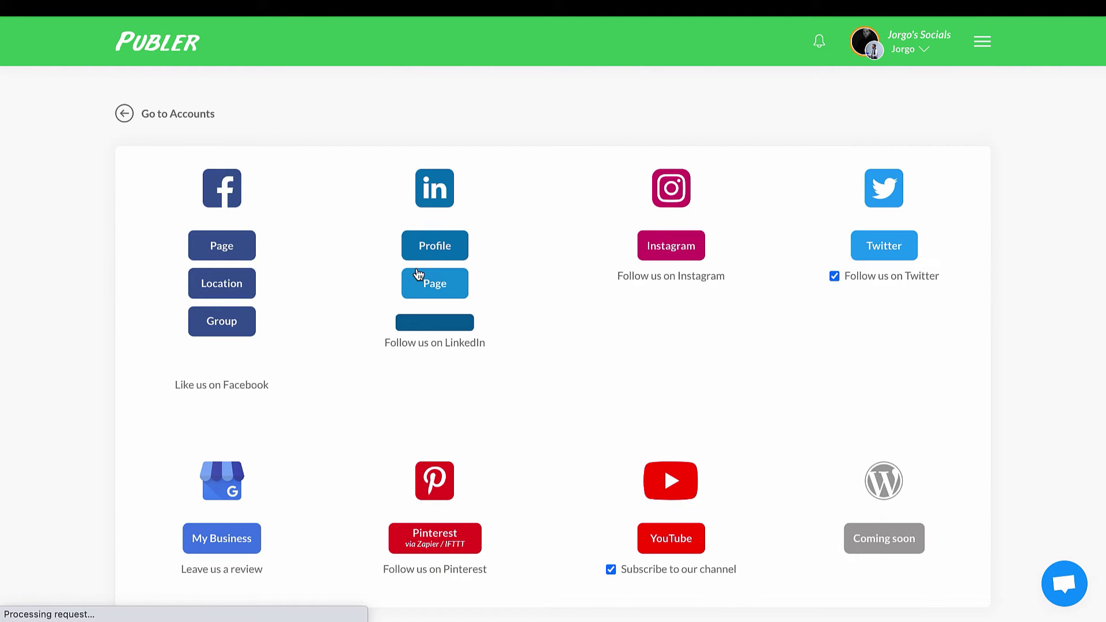
left_click(672, 261)
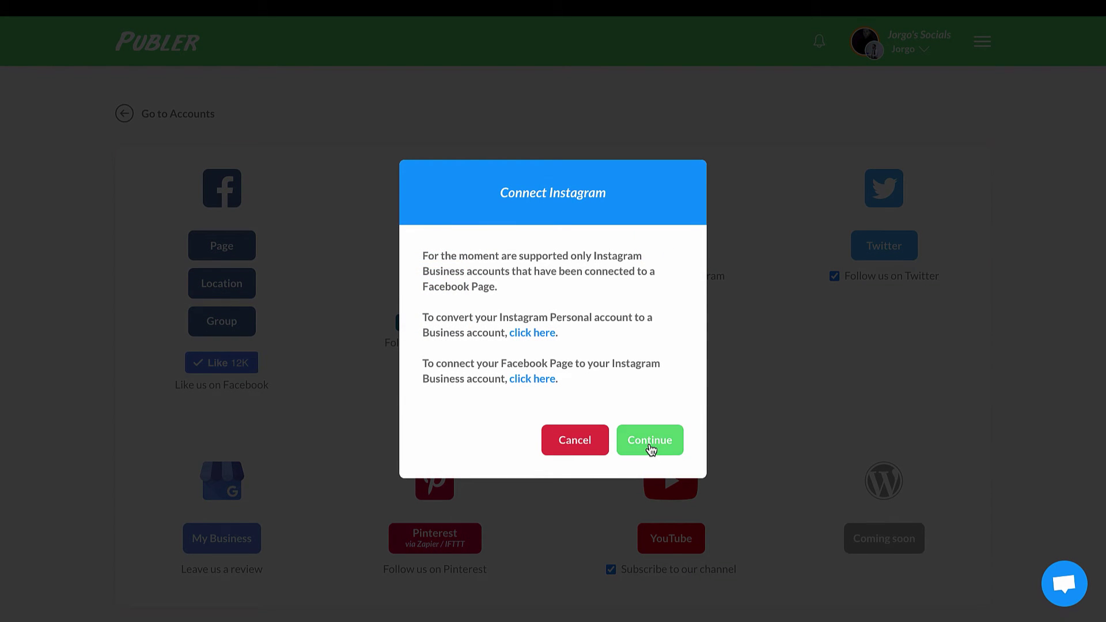
left_click(650, 449)
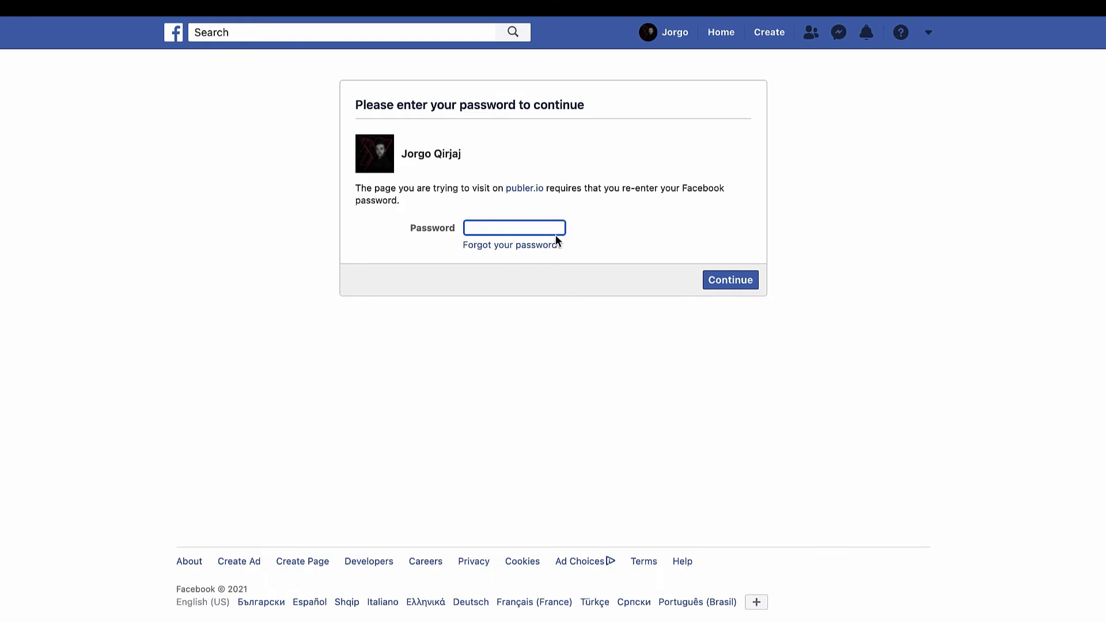
Re-enter the saved Facebook password and continue as the signed-in account
left_click(548, 228)
left_click(525, 259)
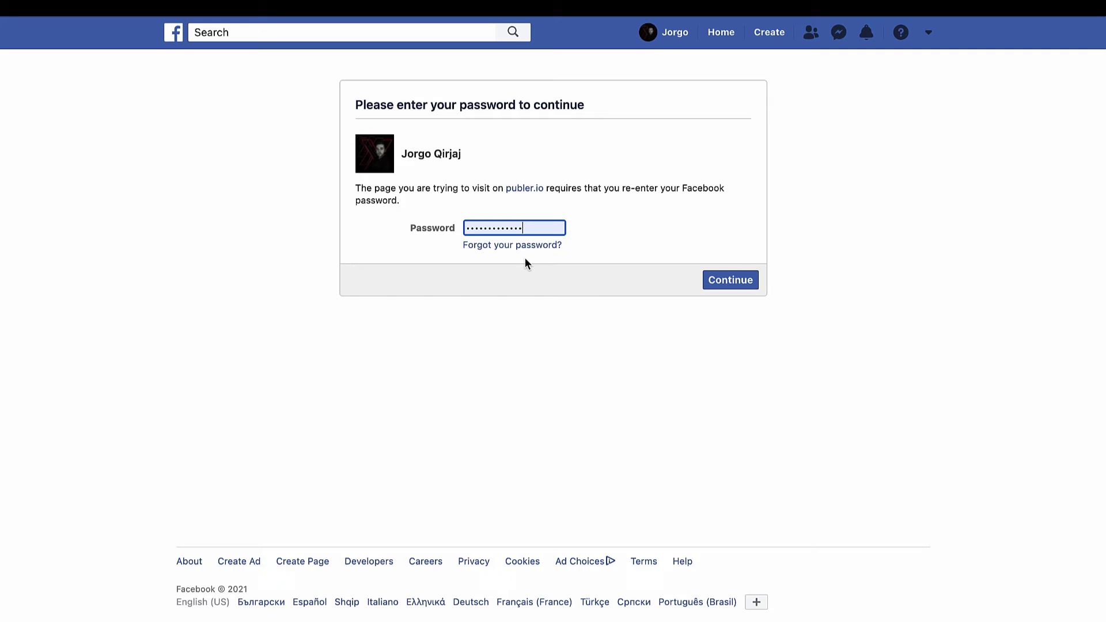
left_click(719, 282)
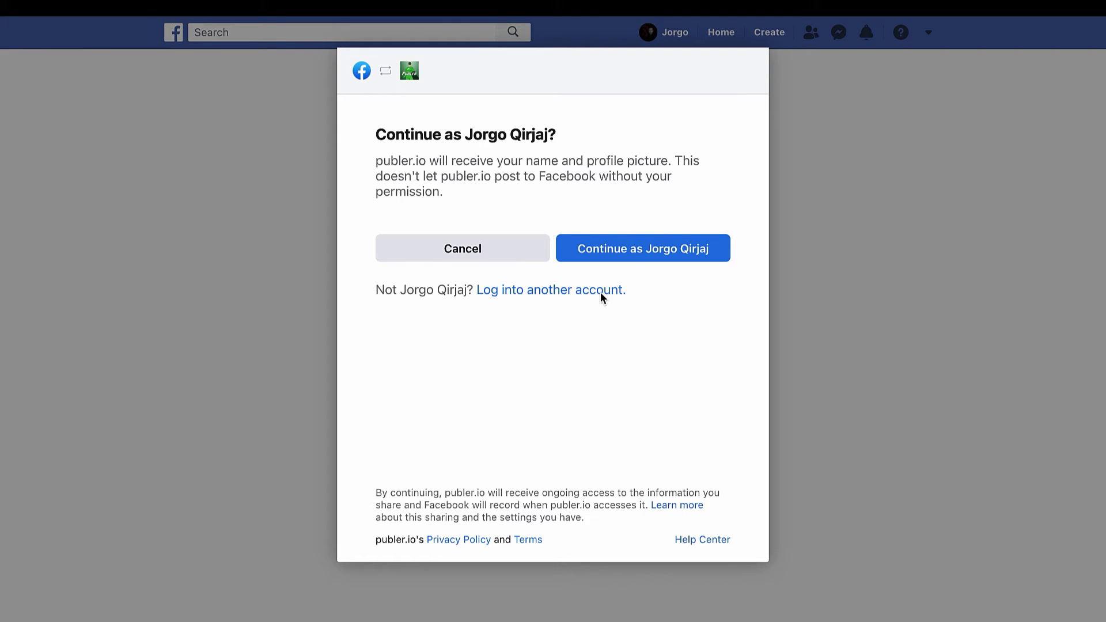
left_click(639, 249)
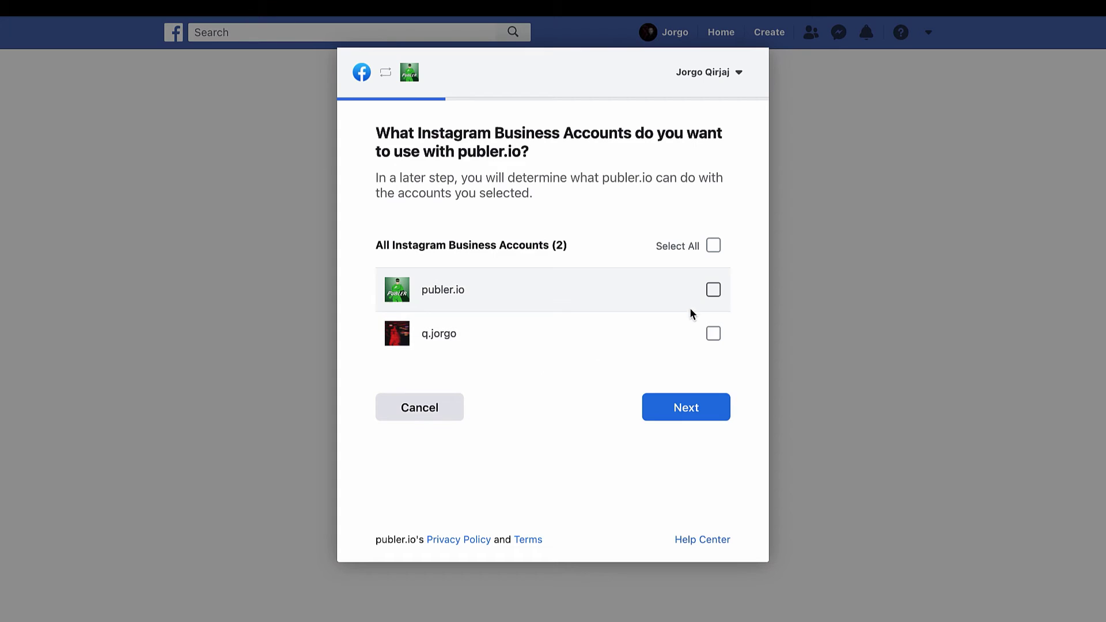
Select the publer.io and q.jorgo Instagram accounts
left_click(713, 290)
left_click(712, 334)
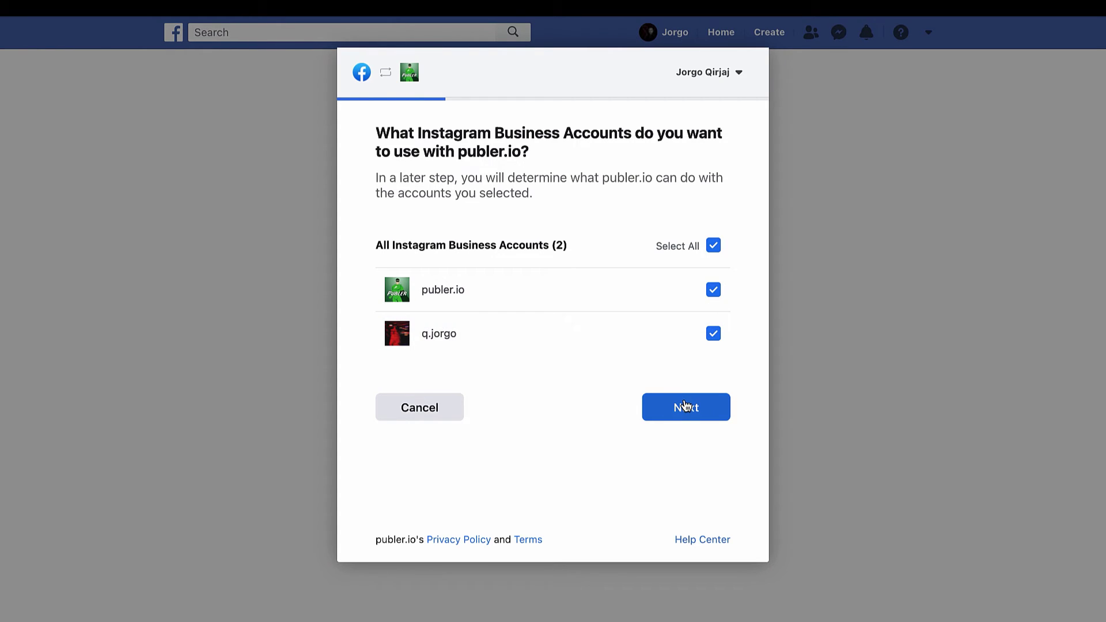
left_click(684, 406)
Share all five Pages, including Publer T and AUBG clubs, and accept permissions
left_click(713, 271)
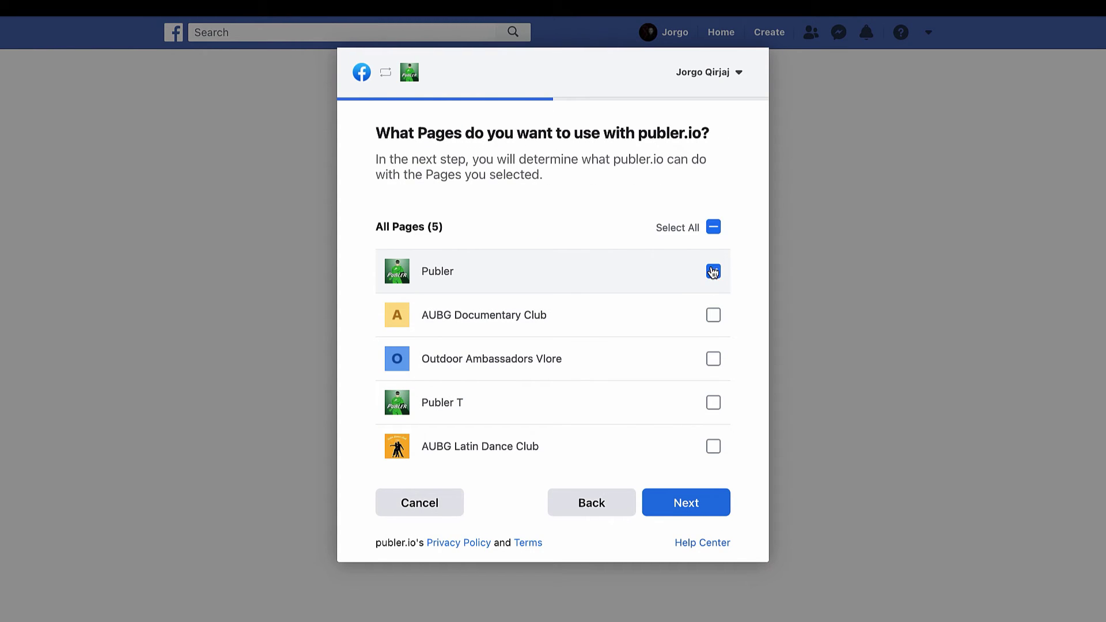
left_click(712, 315)
left_click(712, 359)
left_click(713, 402)
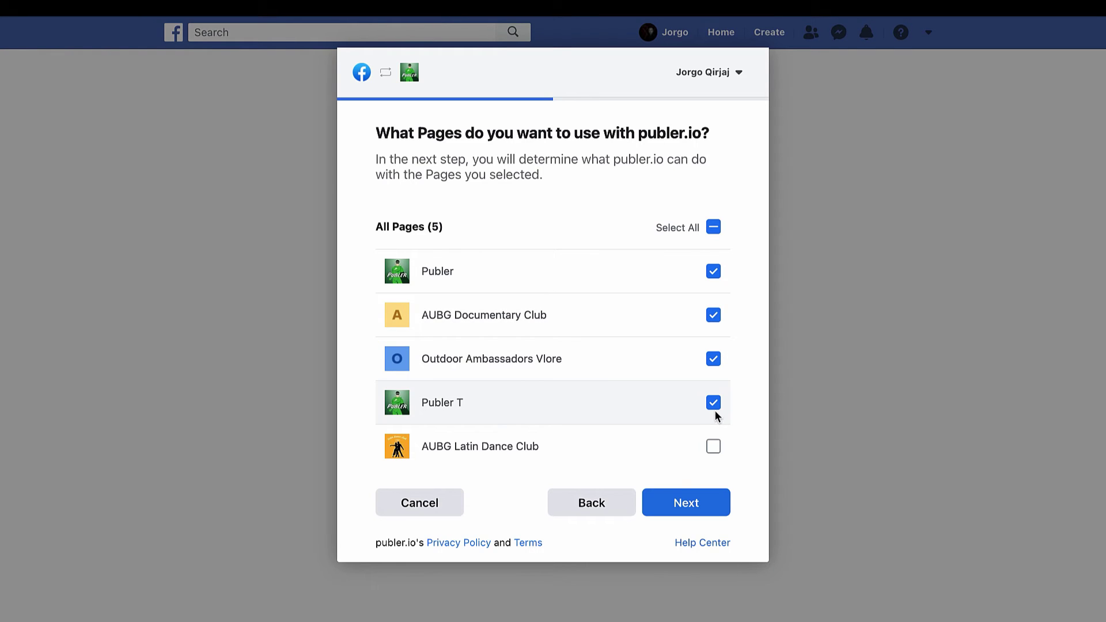
left_click(712, 447)
left_click(686, 503)
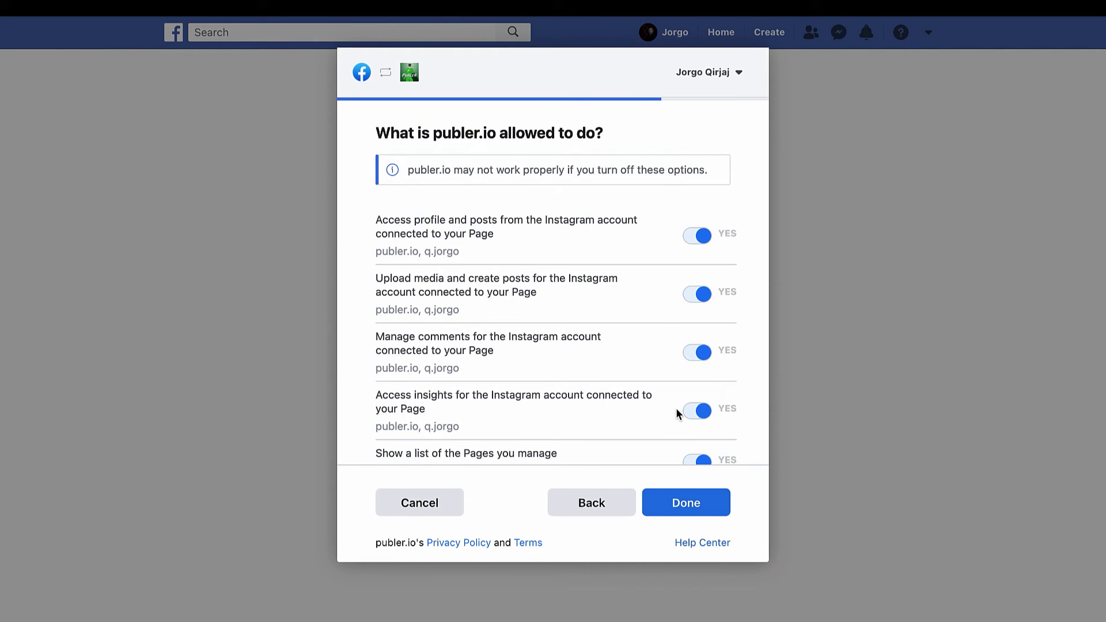
scroll(677, 413, "down", 3)
left_click(680, 502)
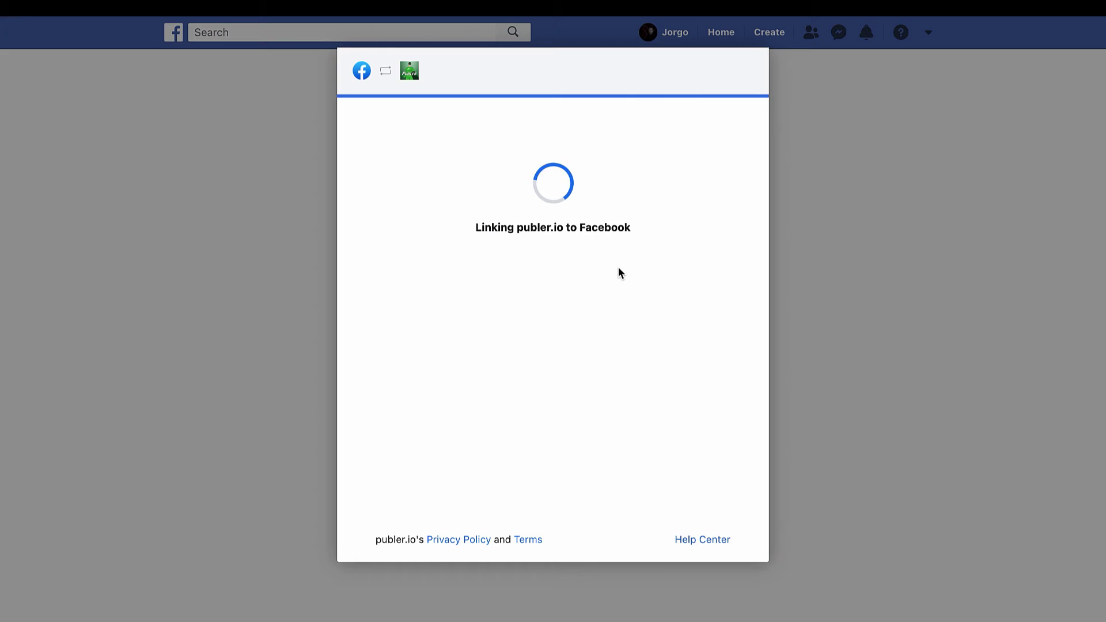
Confirm the Facebook link and go back to Accounts, now listing the Publer Instagram account
left_click(581, 270)
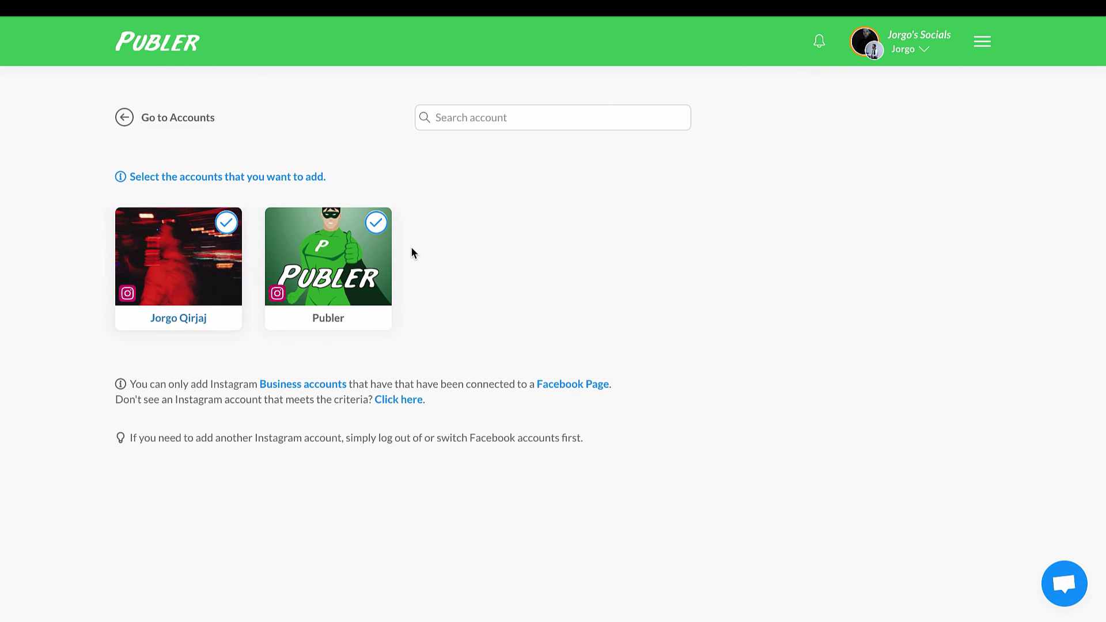
left_click(190, 118)
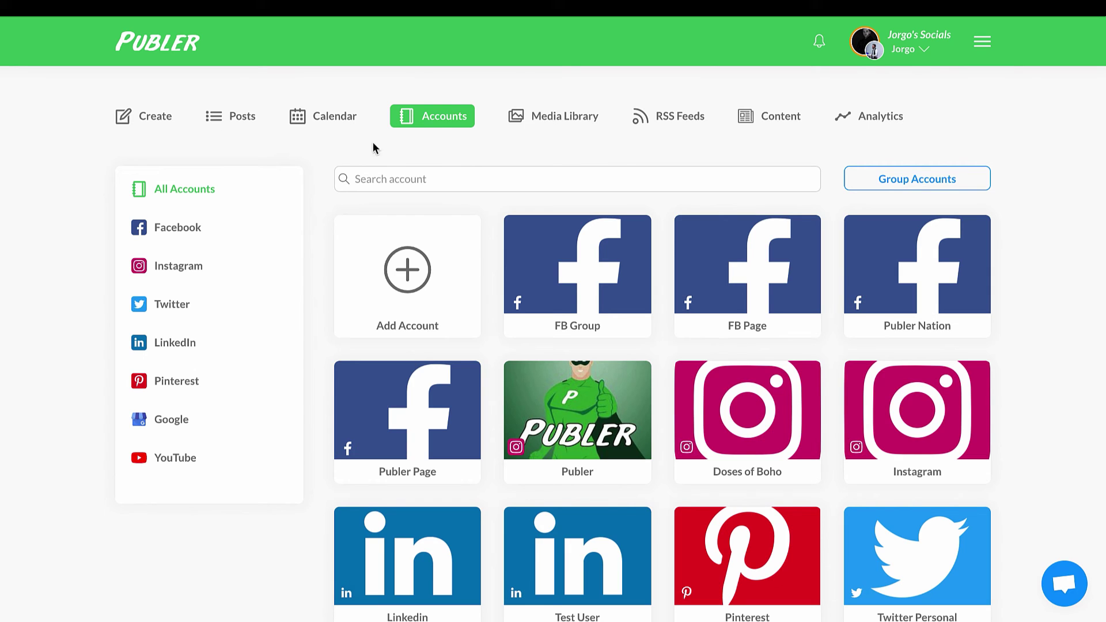